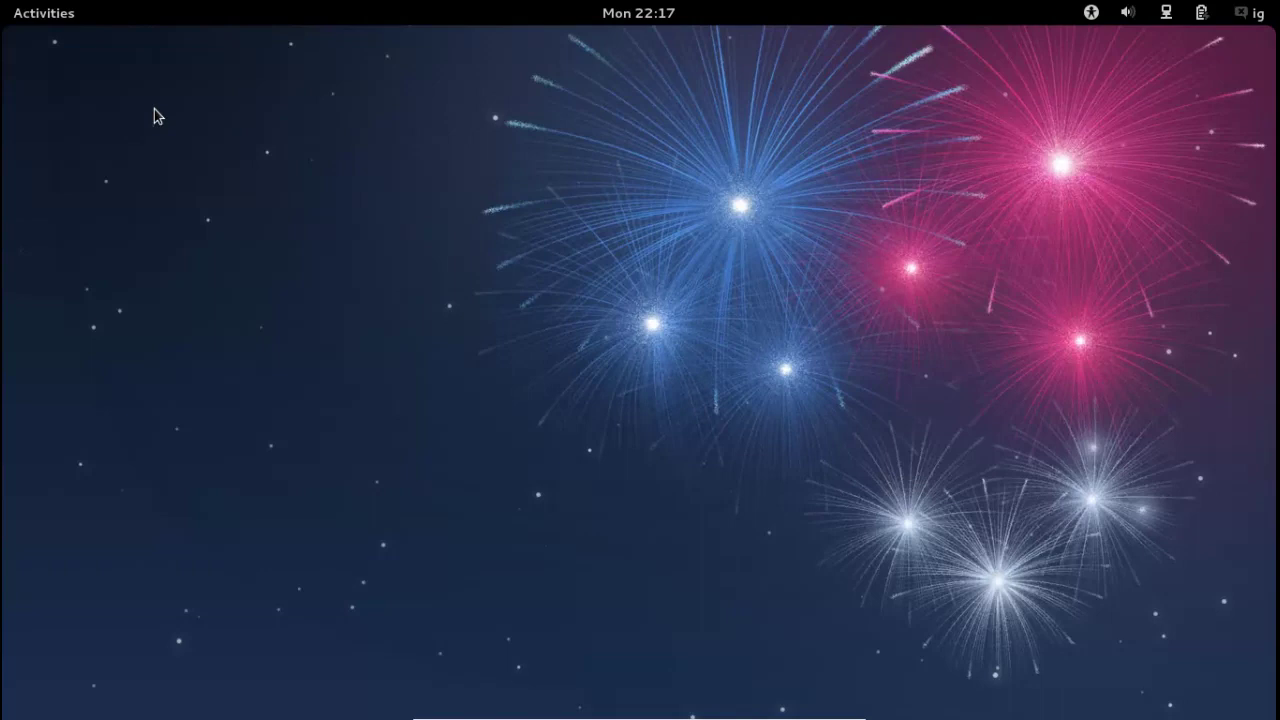
Look through the complete list of installed applications in the GNOME overview.
left_click(36, 18)
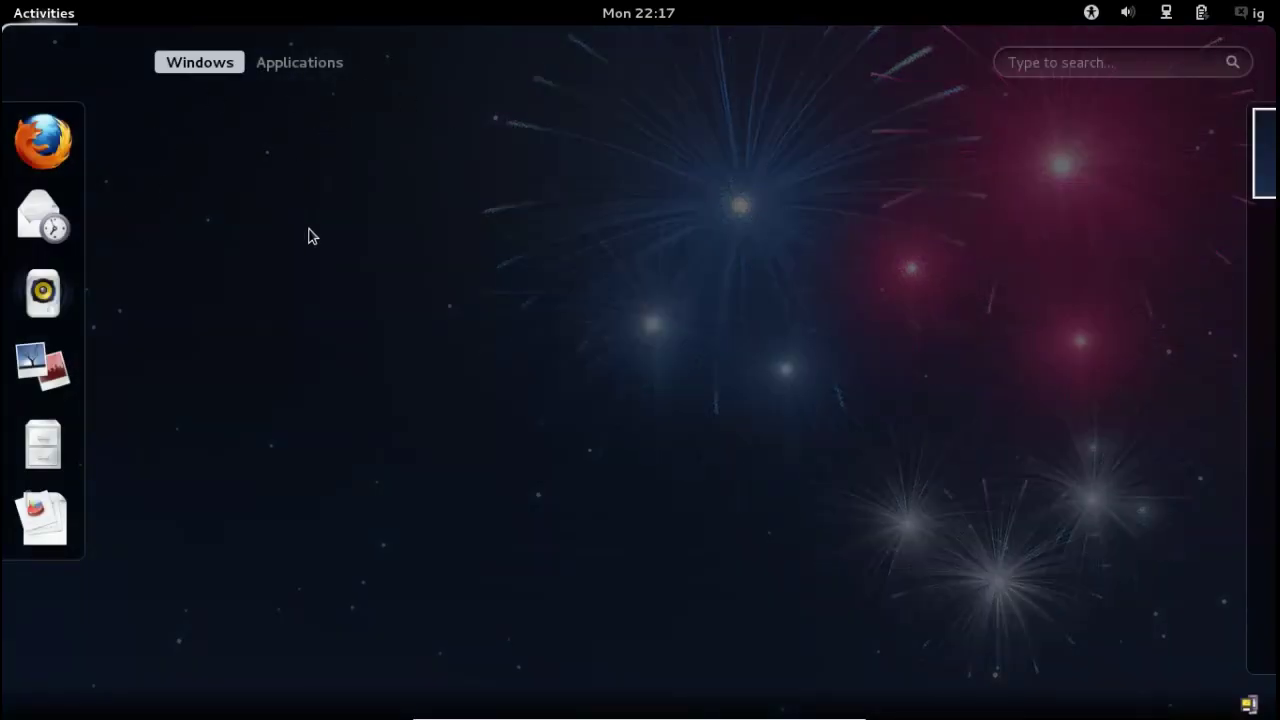
left_click(291, 66)
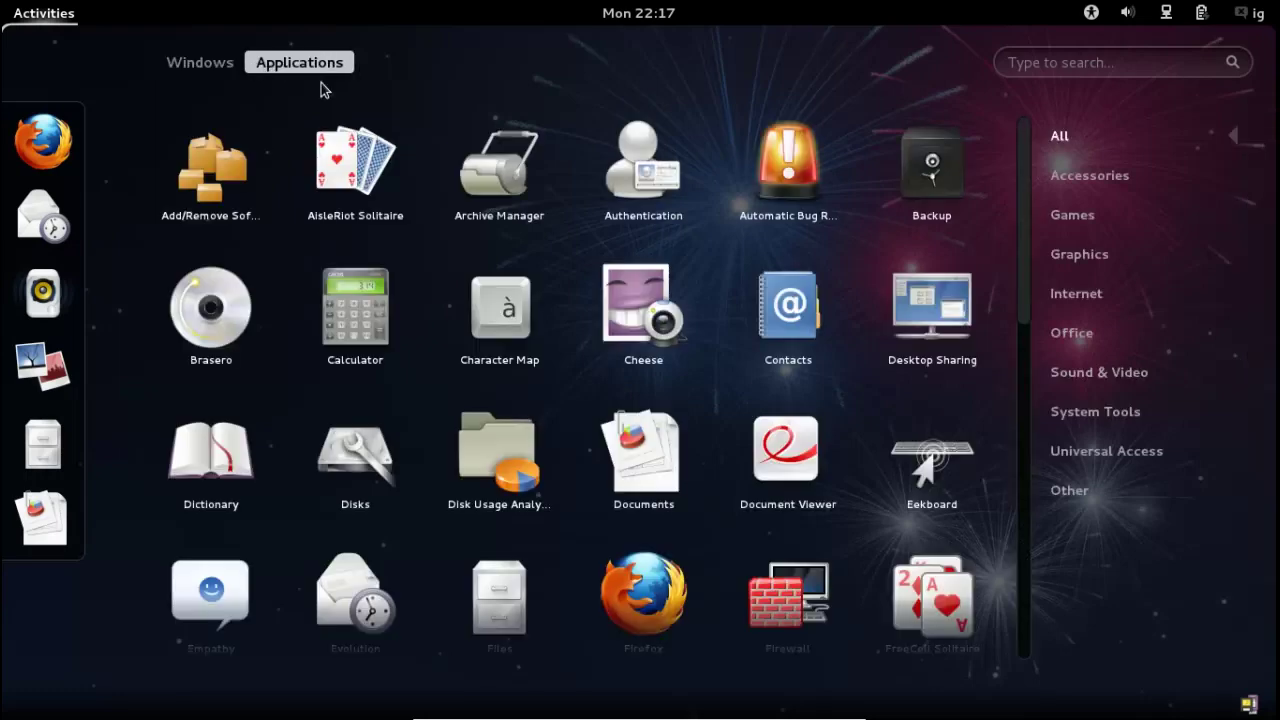
scroll(506, 192, "down", 5)
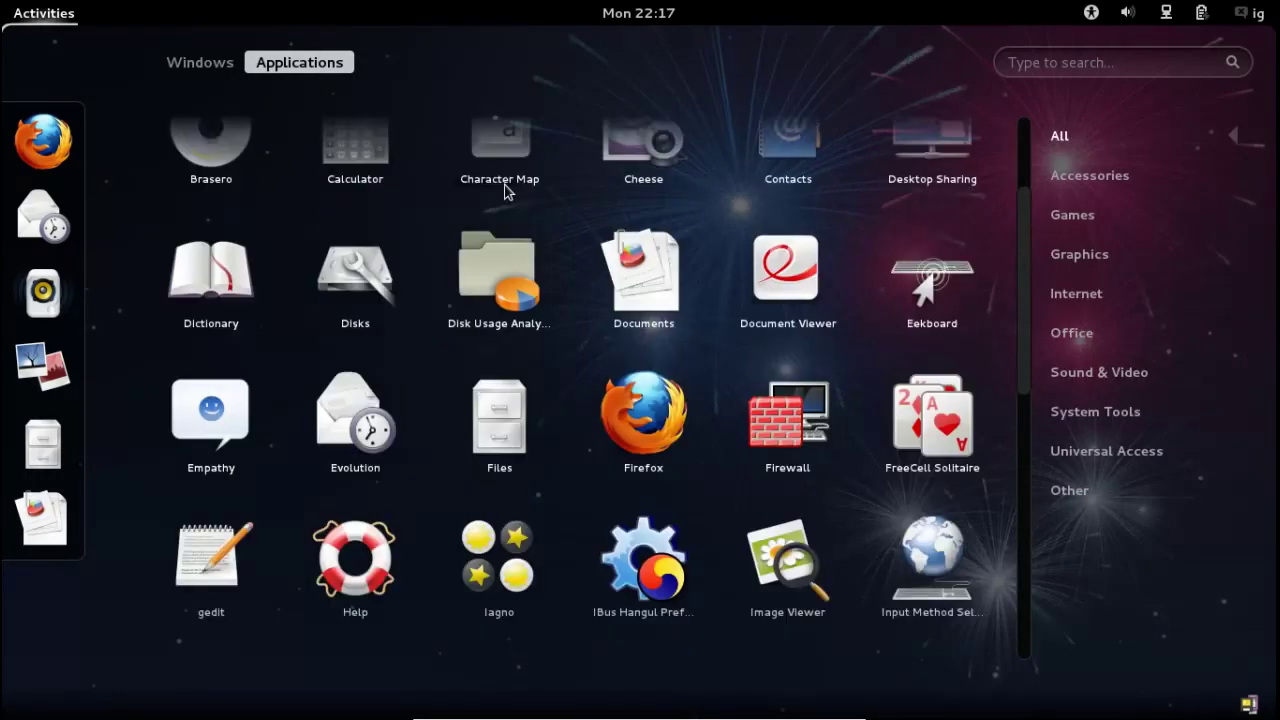
scroll(506, 192, "up", 5)
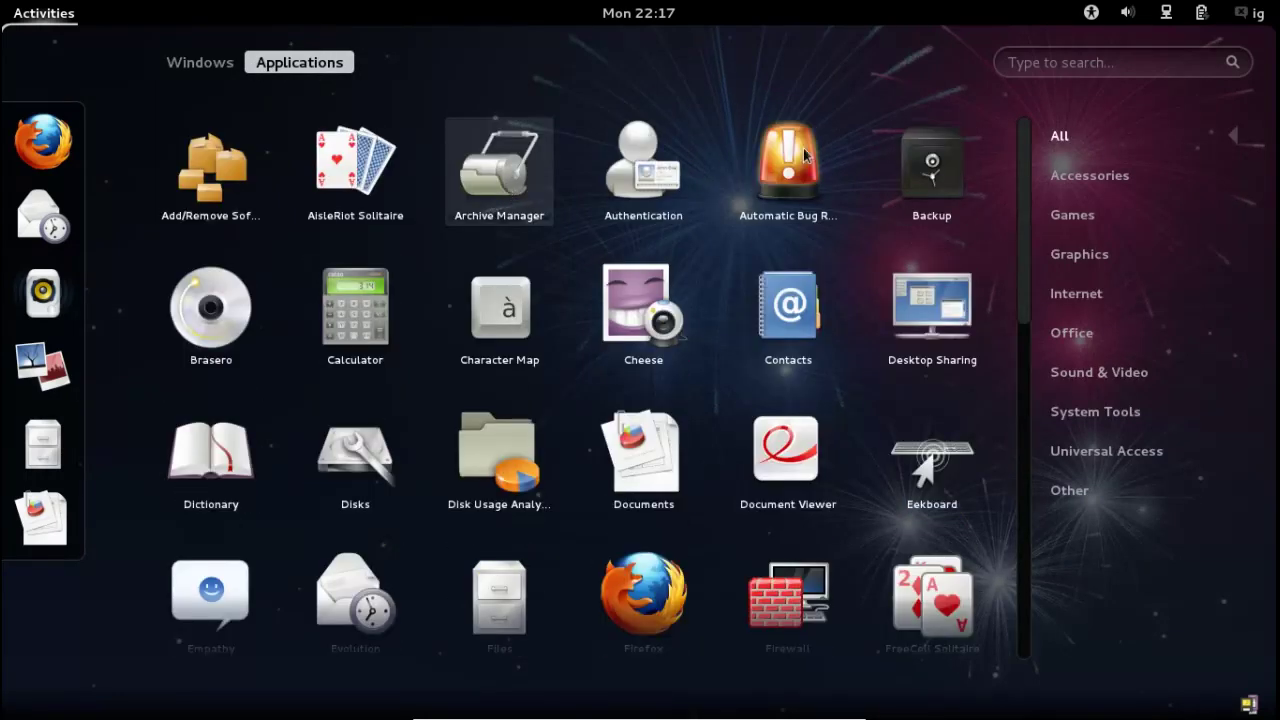
left_click_drag(1021, 212, 1068, 180)
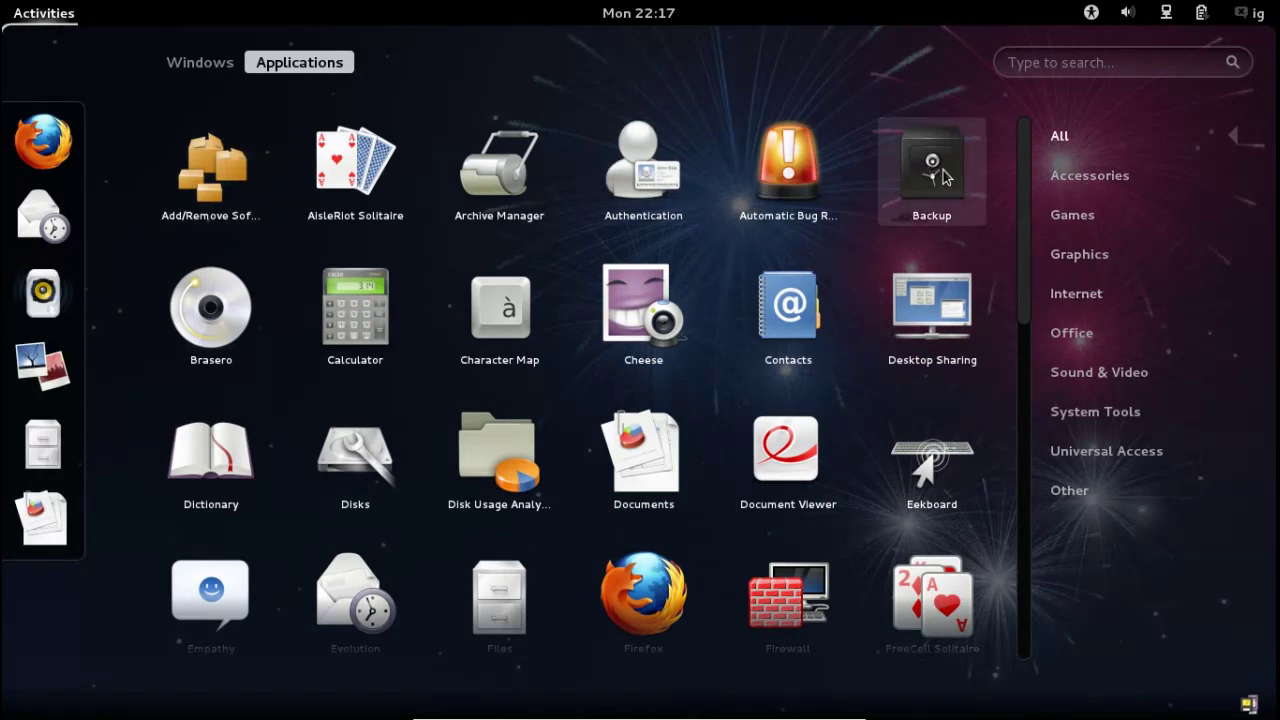
left_click_drag(1022, 183, 1036, 521)
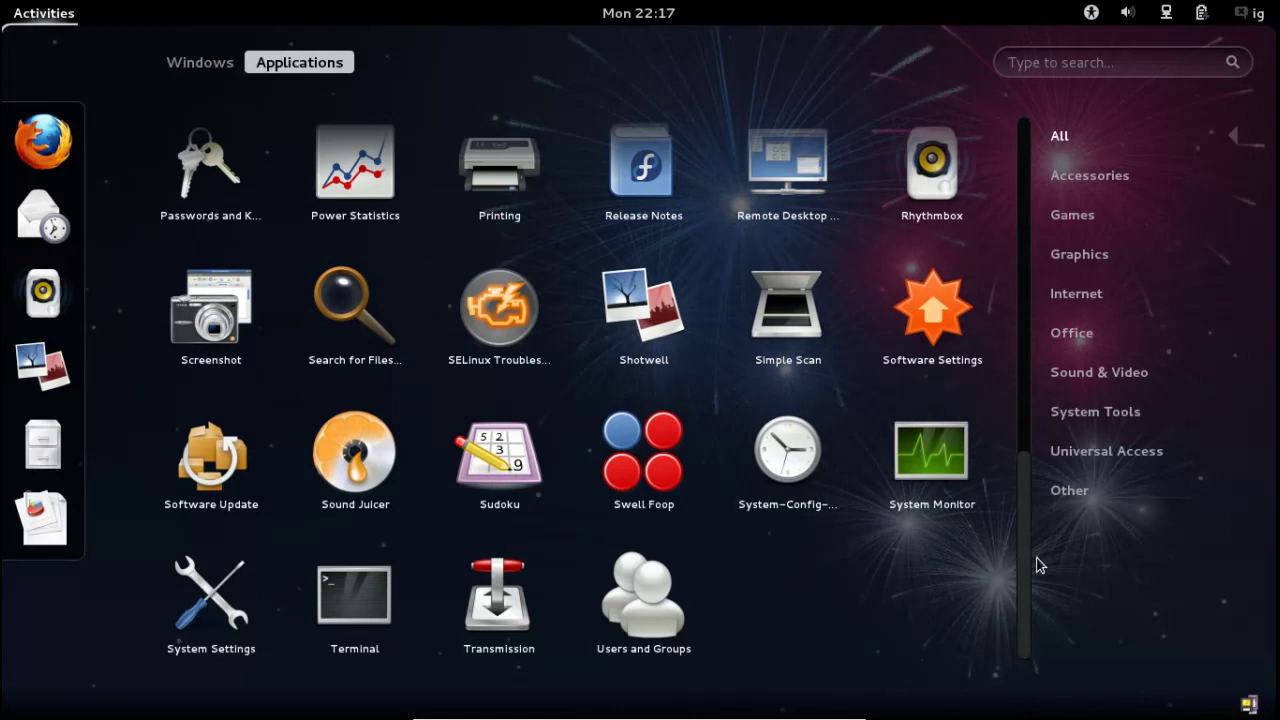
left_click_drag(1036, 565, 1010, 145)
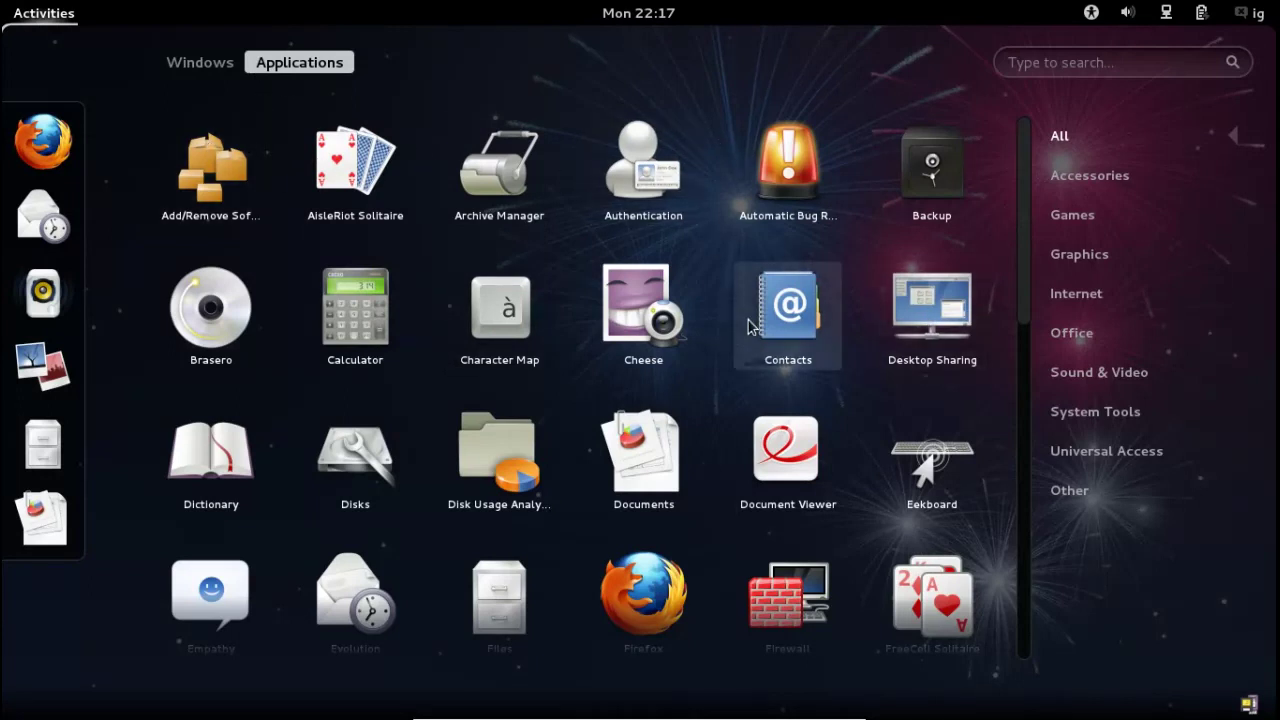
Launch Contacts and set it up to use the local address book.
left_click(790, 318)
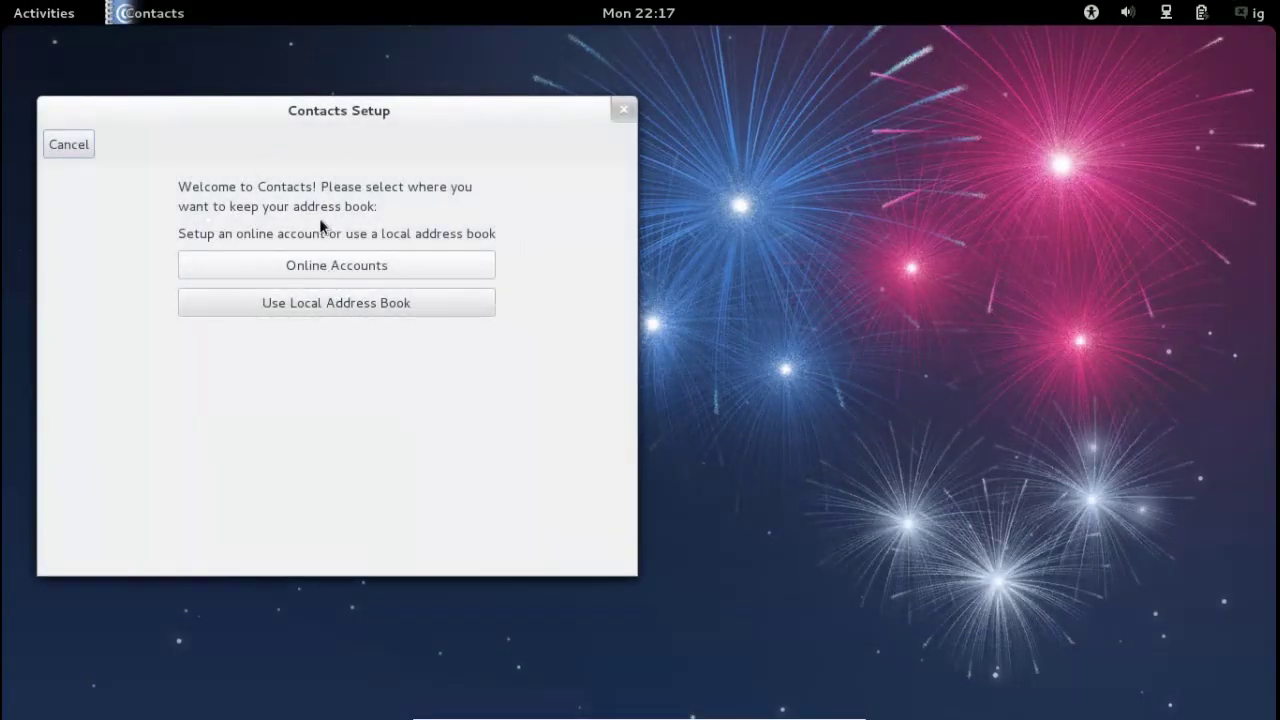
left_click(312, 304)
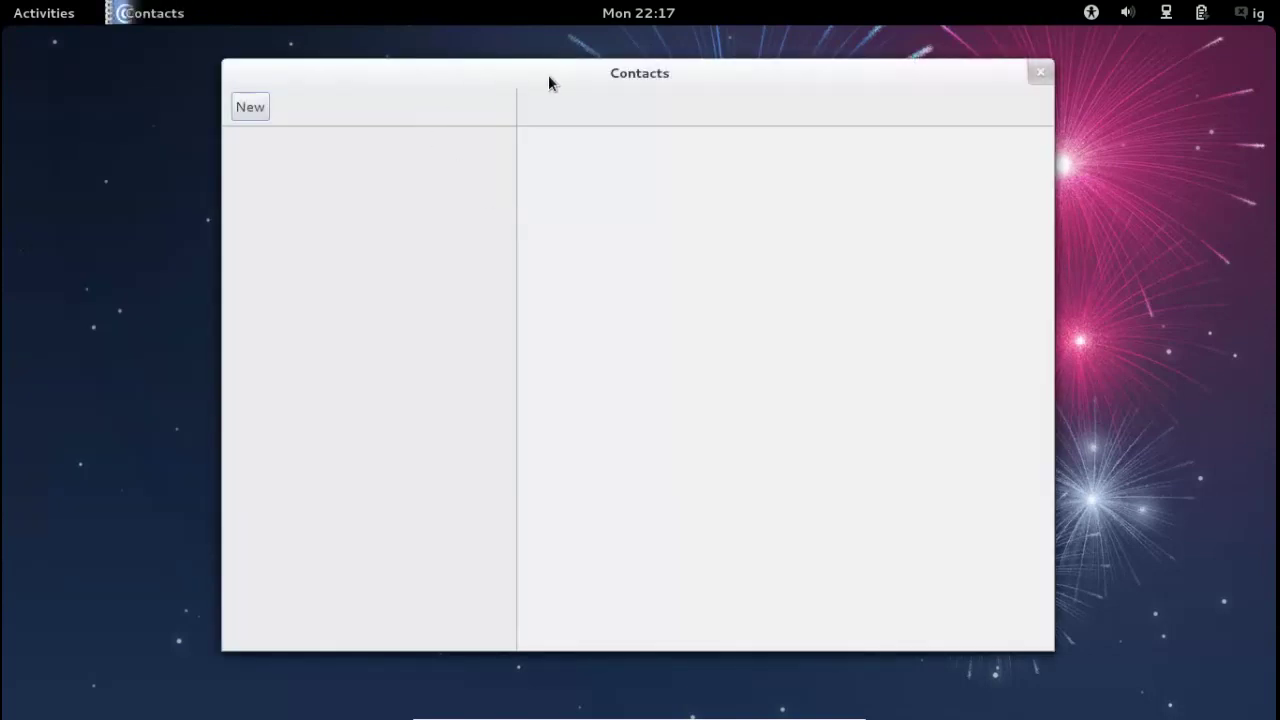
mouse_move(549, 80)
left_mouse_down()
mouse_move(514, 86)
mouse_move(571, 74)
left_mouse_up()
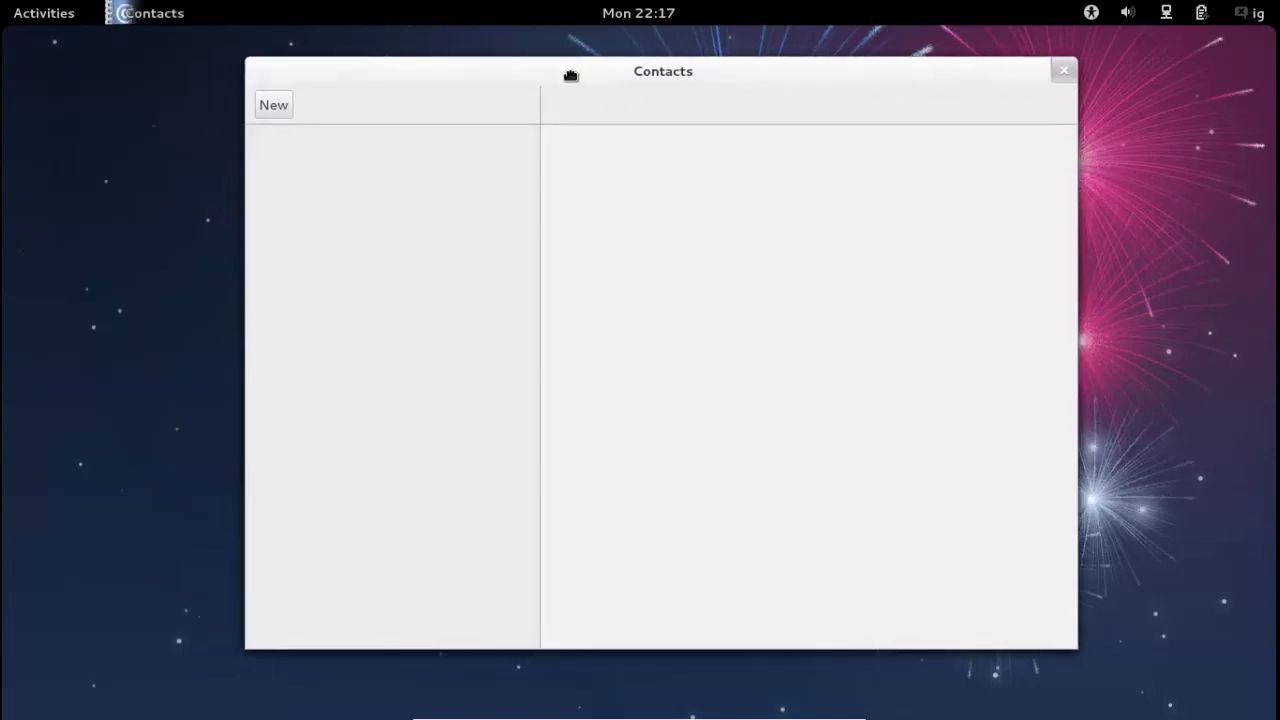
left_click(282, 103)
left_click_drag(576, 75, 544, 64)
type("InfinitelyGalactic")
key("Tab")
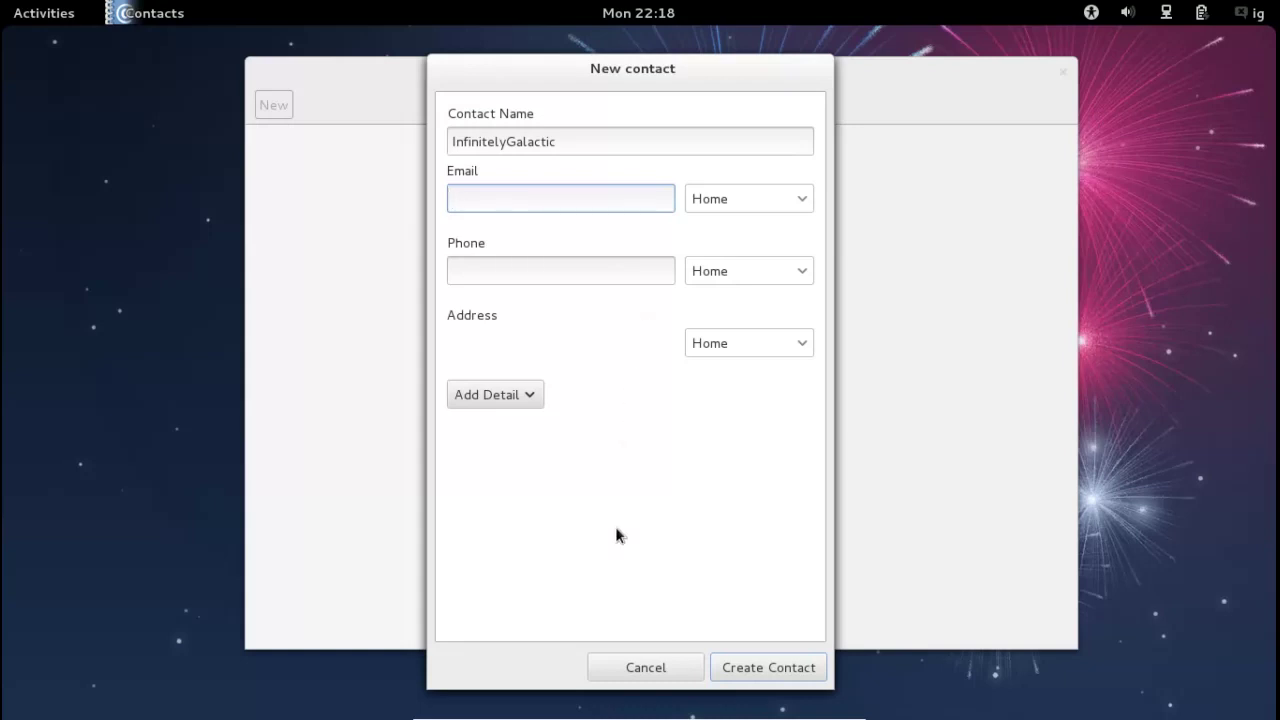
left_click(648, 668)
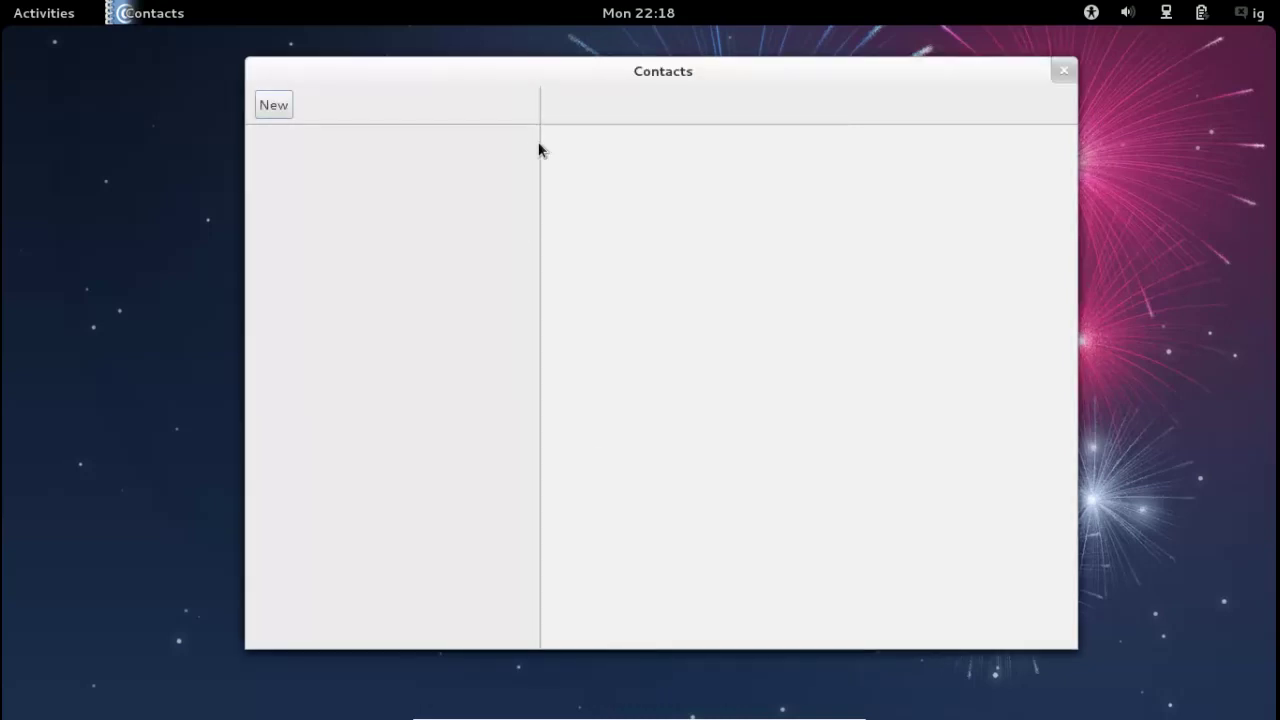
Close Contacts and open Documents in an unmaximized window.
left_click(1064, 72)
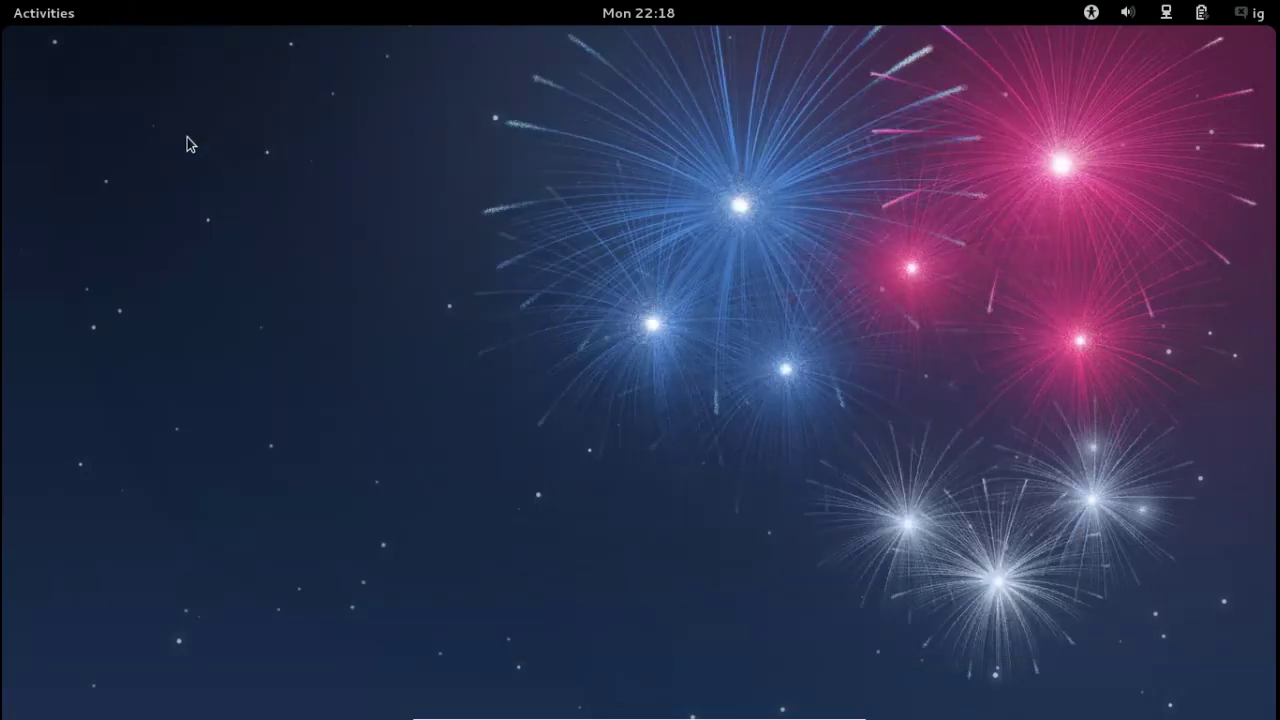
left_click(55, 18)
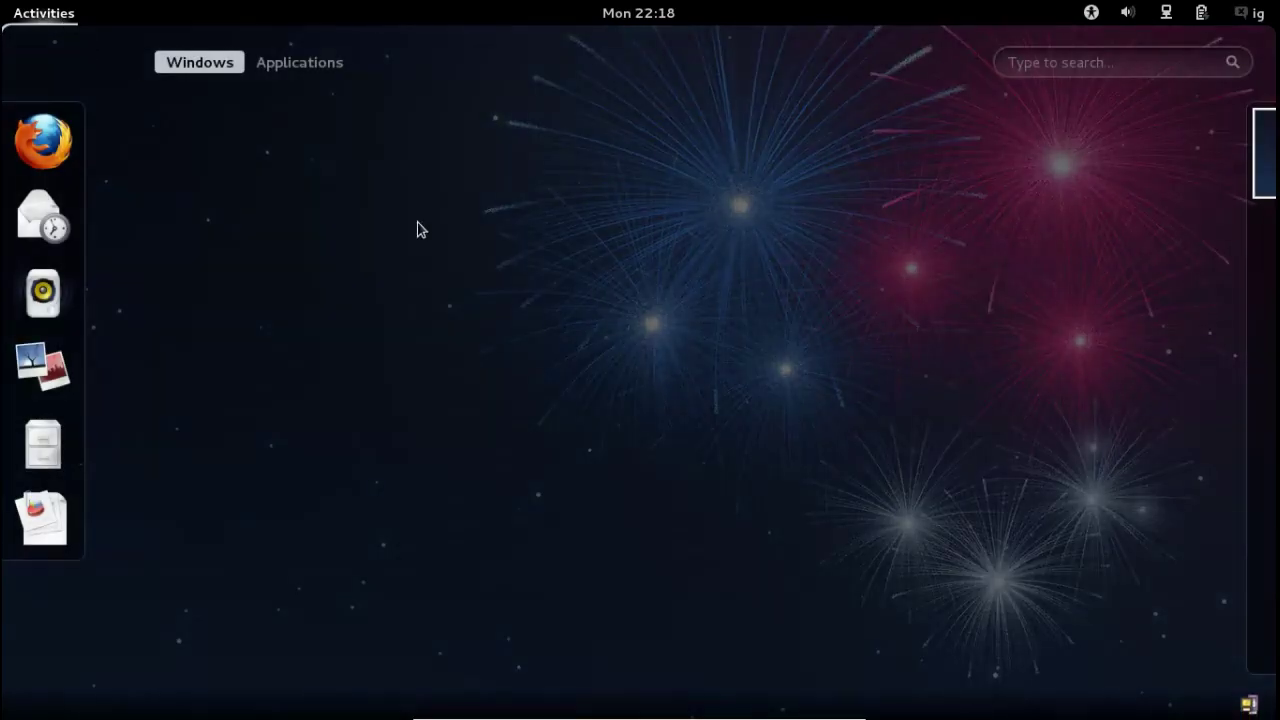
left_click(290, 62)
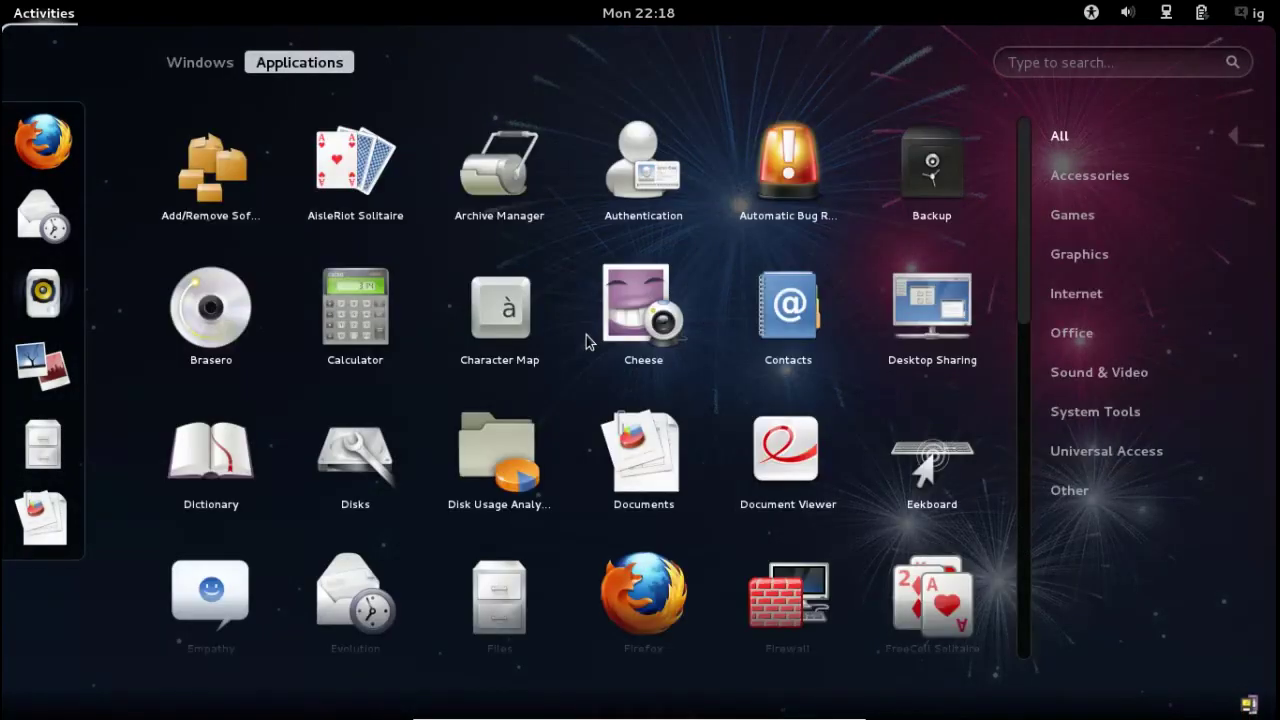
left_click_drag(1030, 229, 1023, 537)
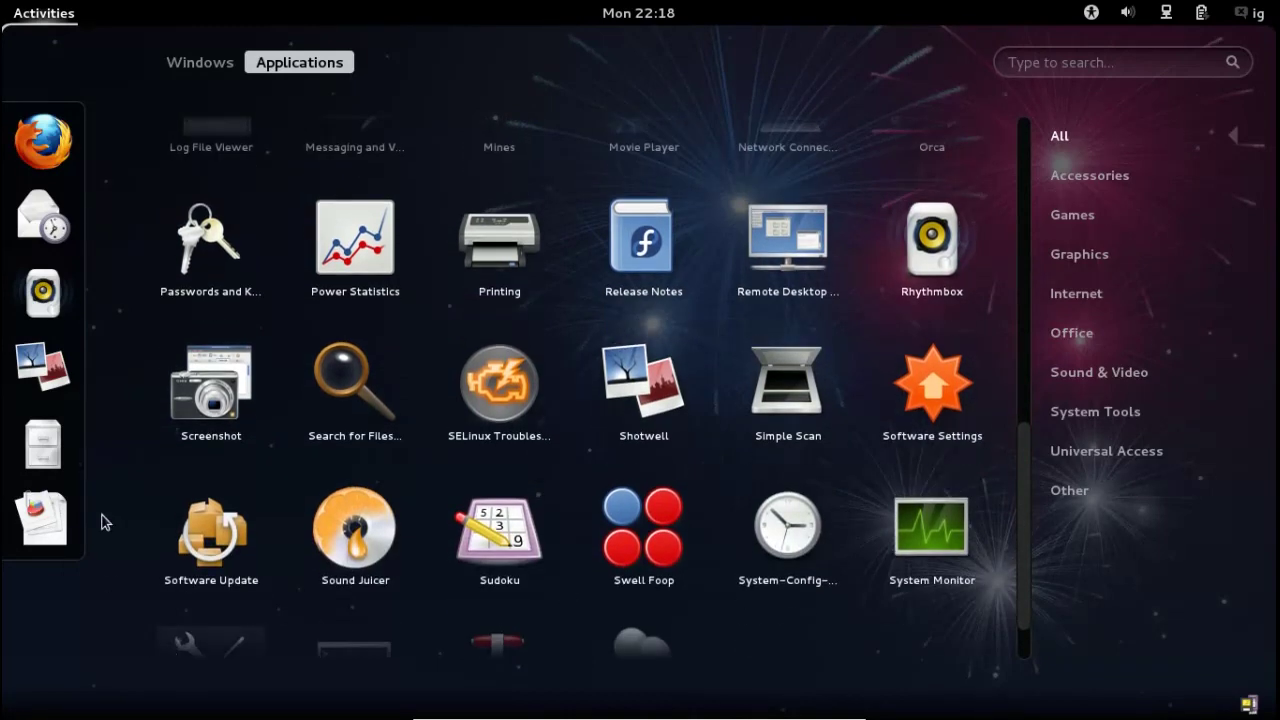
left_click(58, 510)
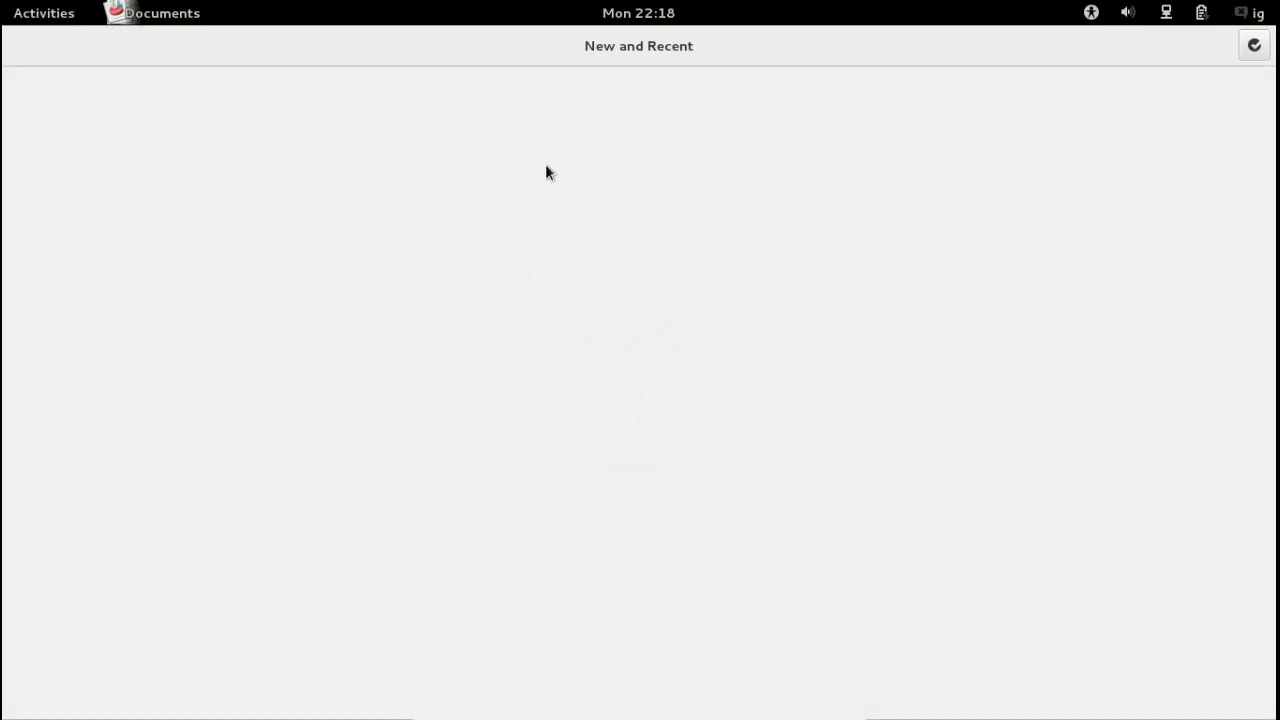
double_click(636, 46)
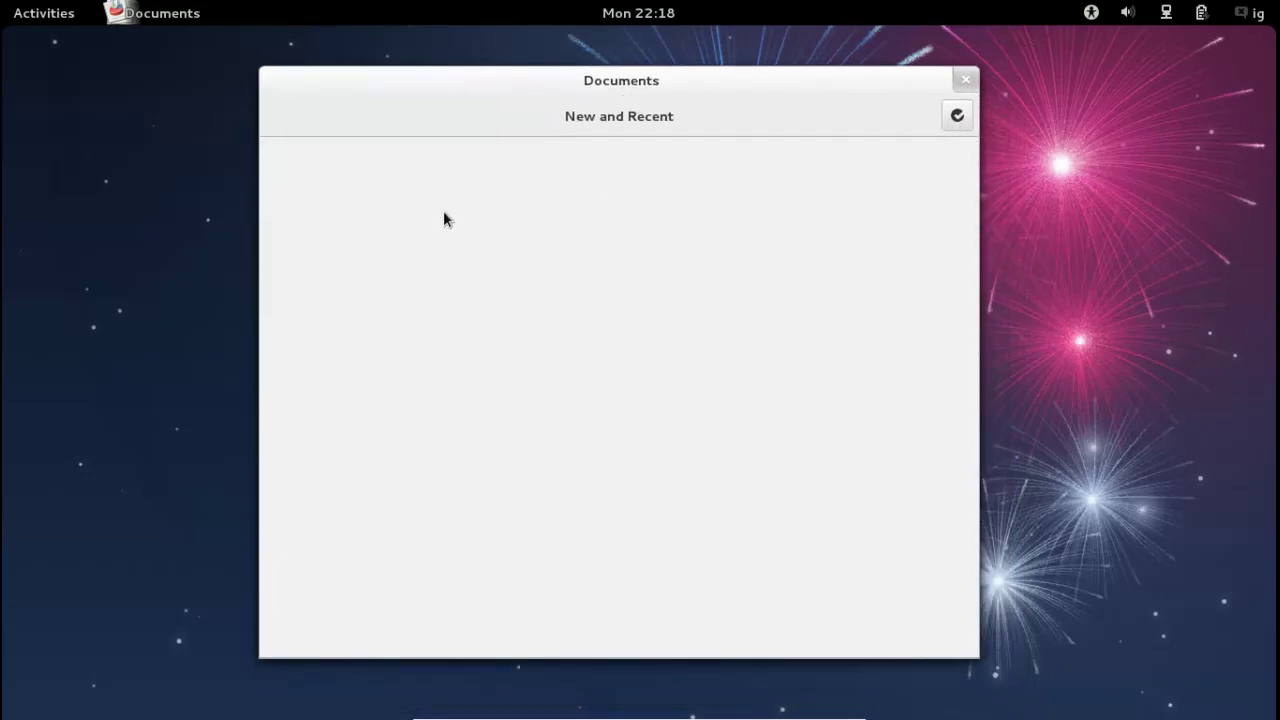
Examine the item selection mode and the application options of Documents, including its About entry.
left_click(957, 116)
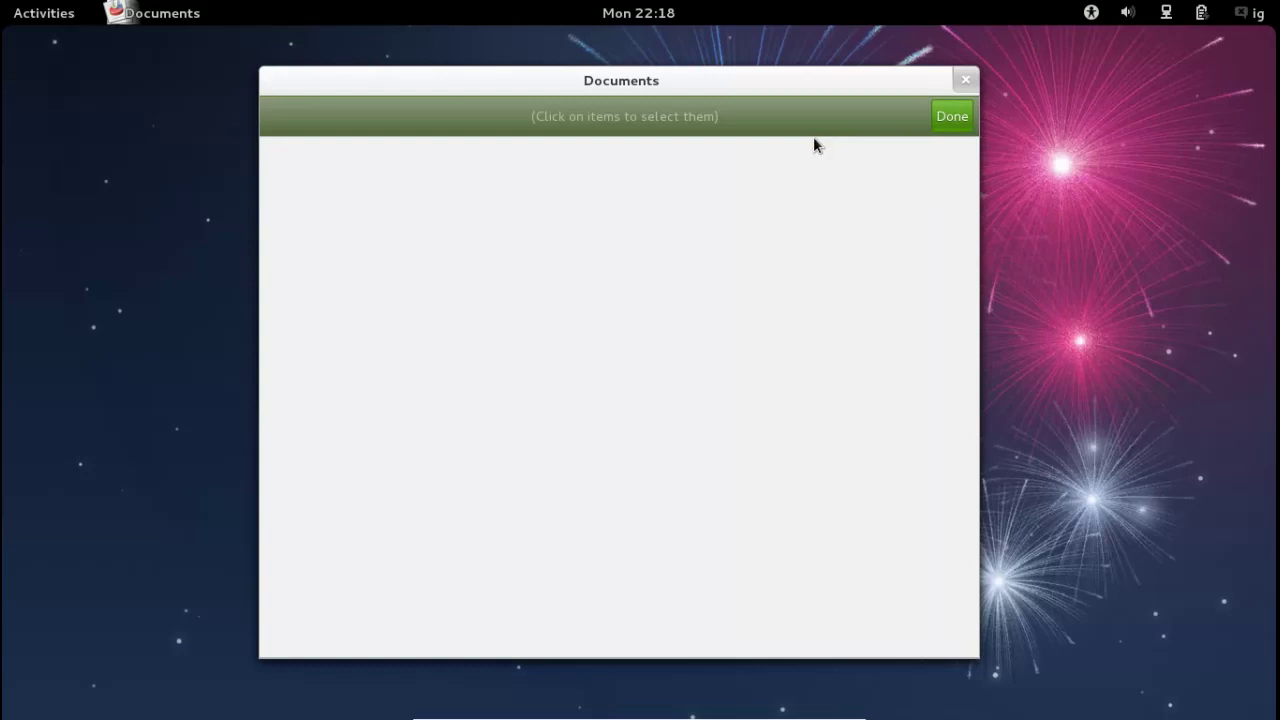
left_click(962, 116)
left_click(155, 13)
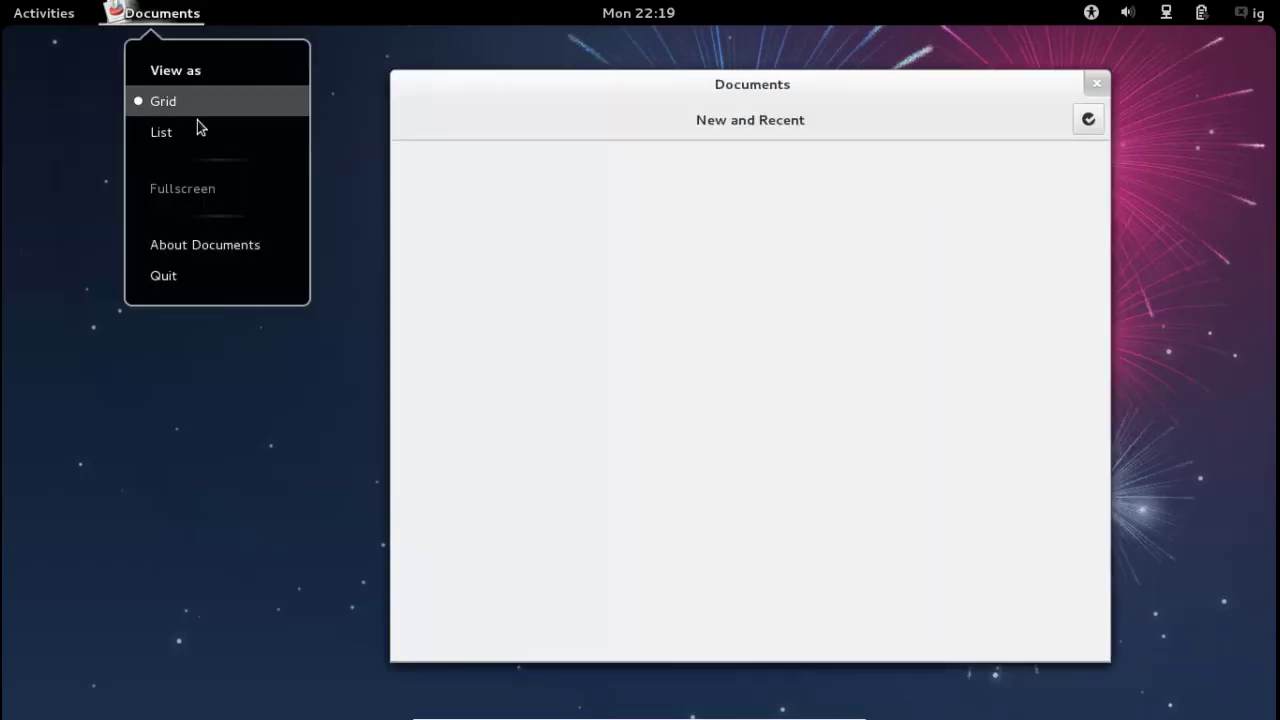
left_click(170, 252)
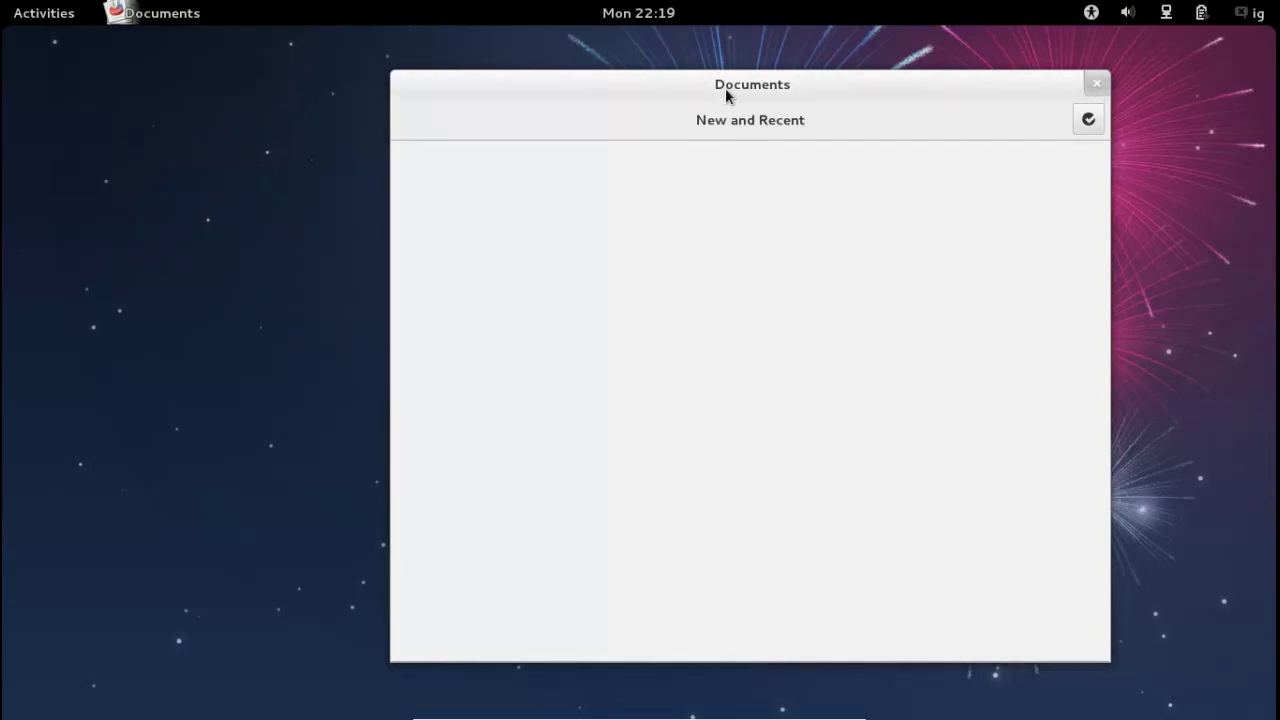
left_click_drag(726, 94, 665, 75)
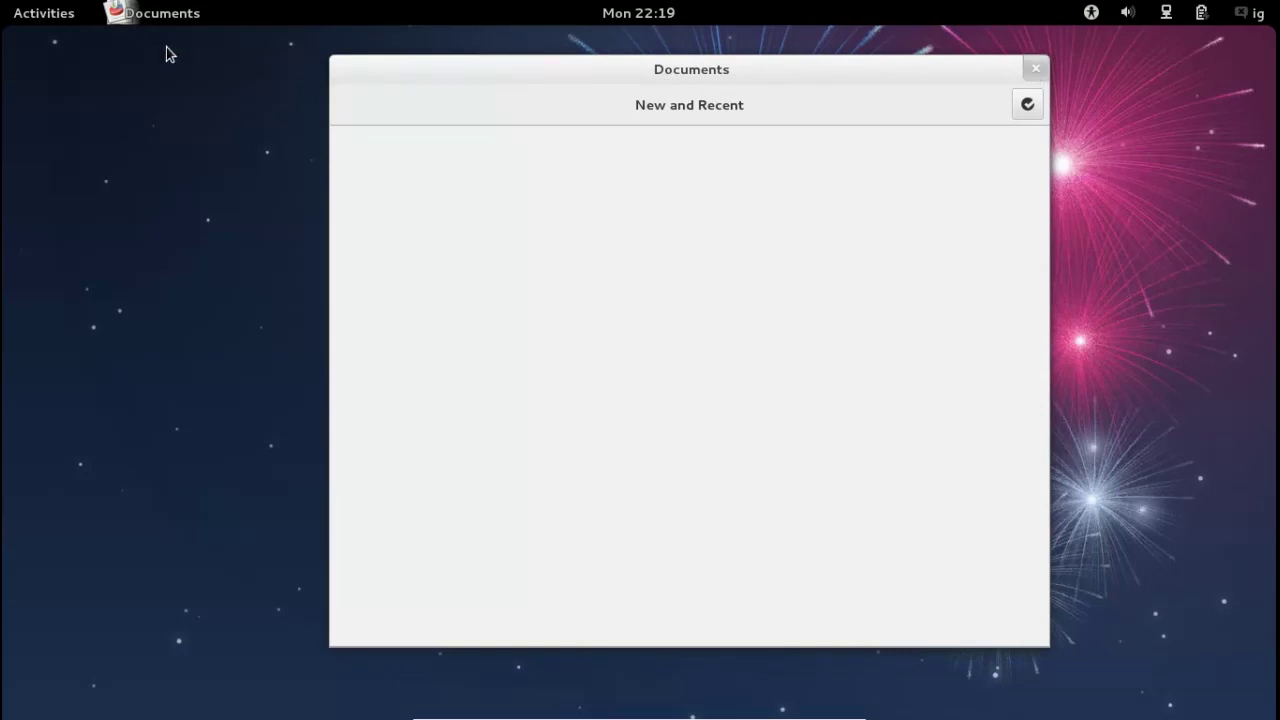
Launch the Shotwell photo manager and dismiss its welcome message.
key("super")
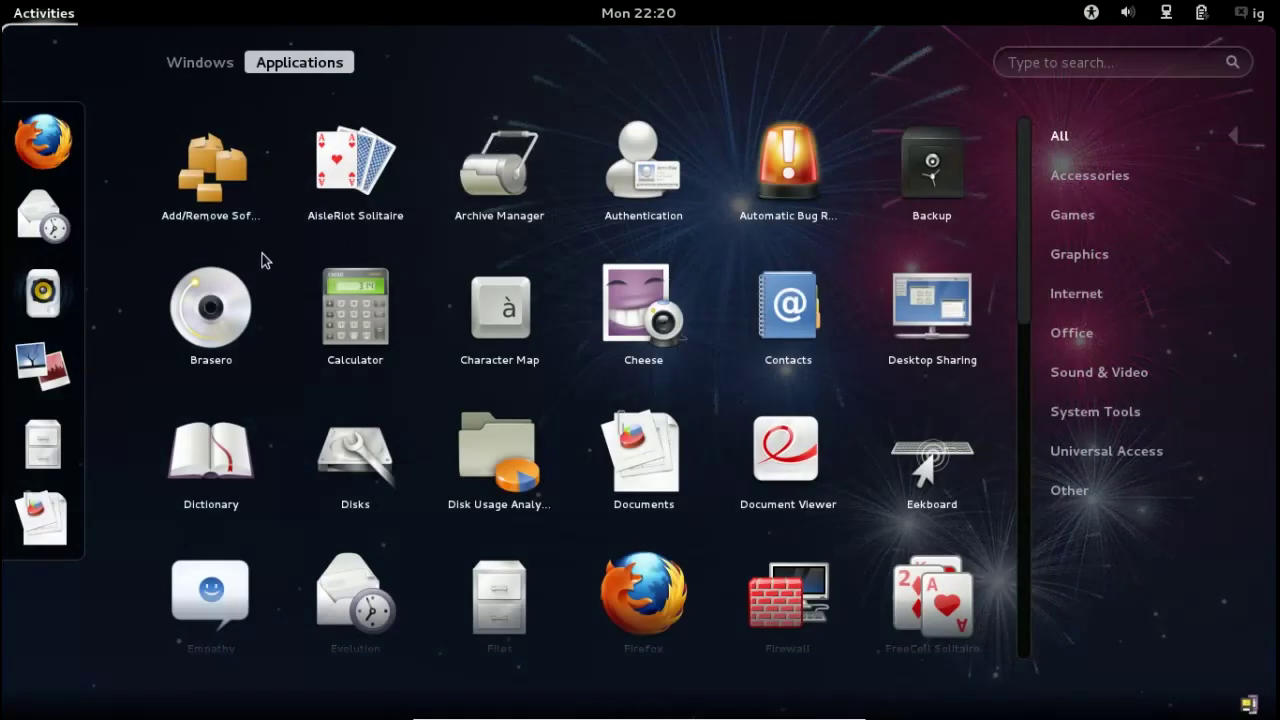
scroll(697, 377, "down", 5)
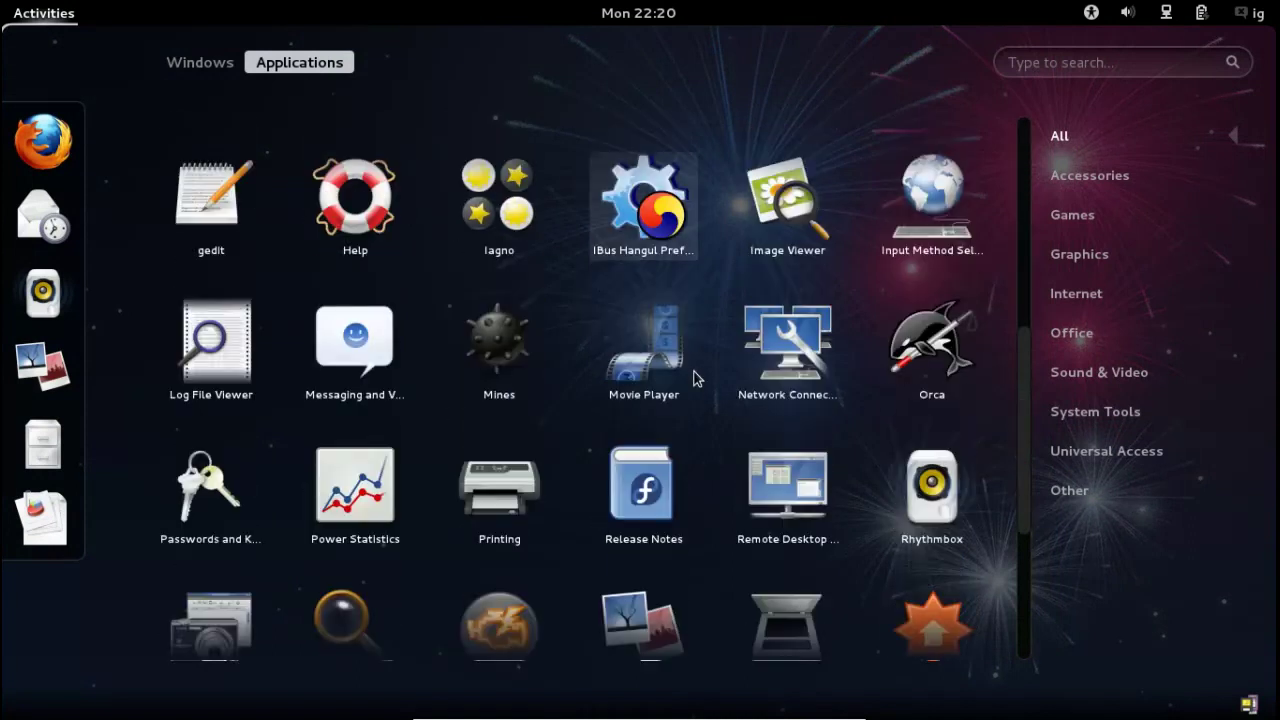
scroll(697, 377, "down", 1)
scroll(697, 377, "down", 2)
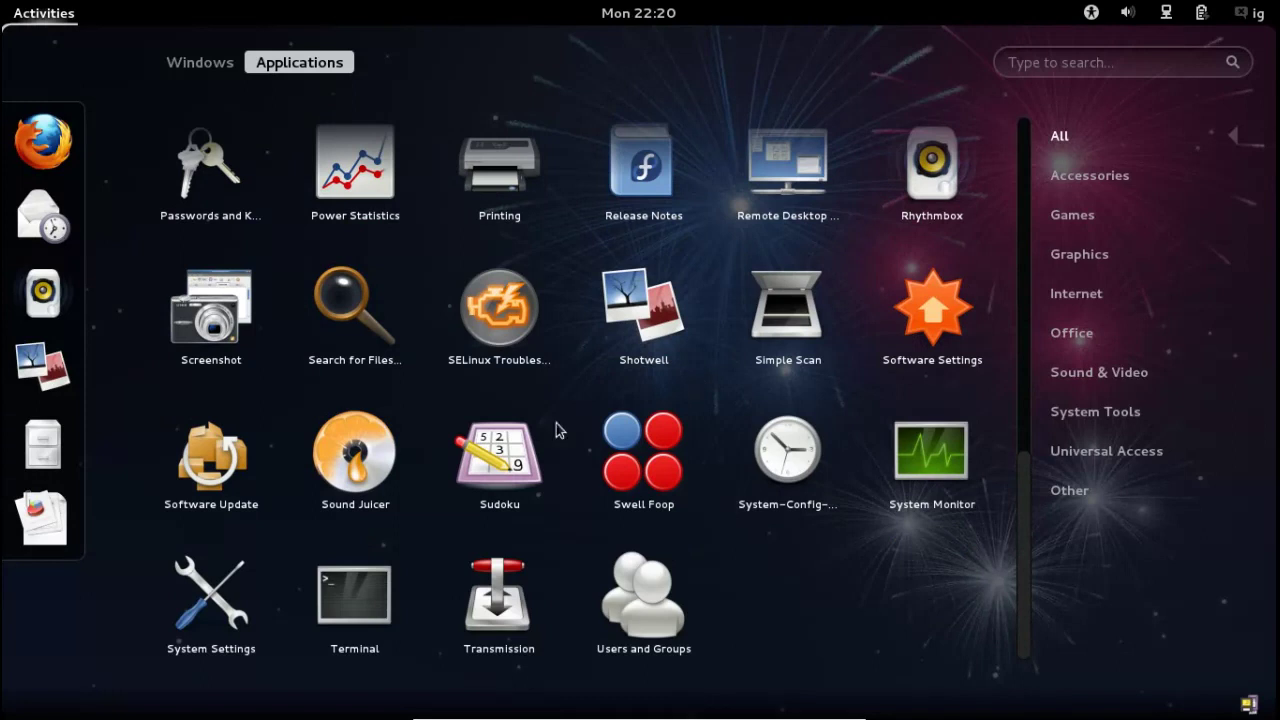
left_click(43, 383)
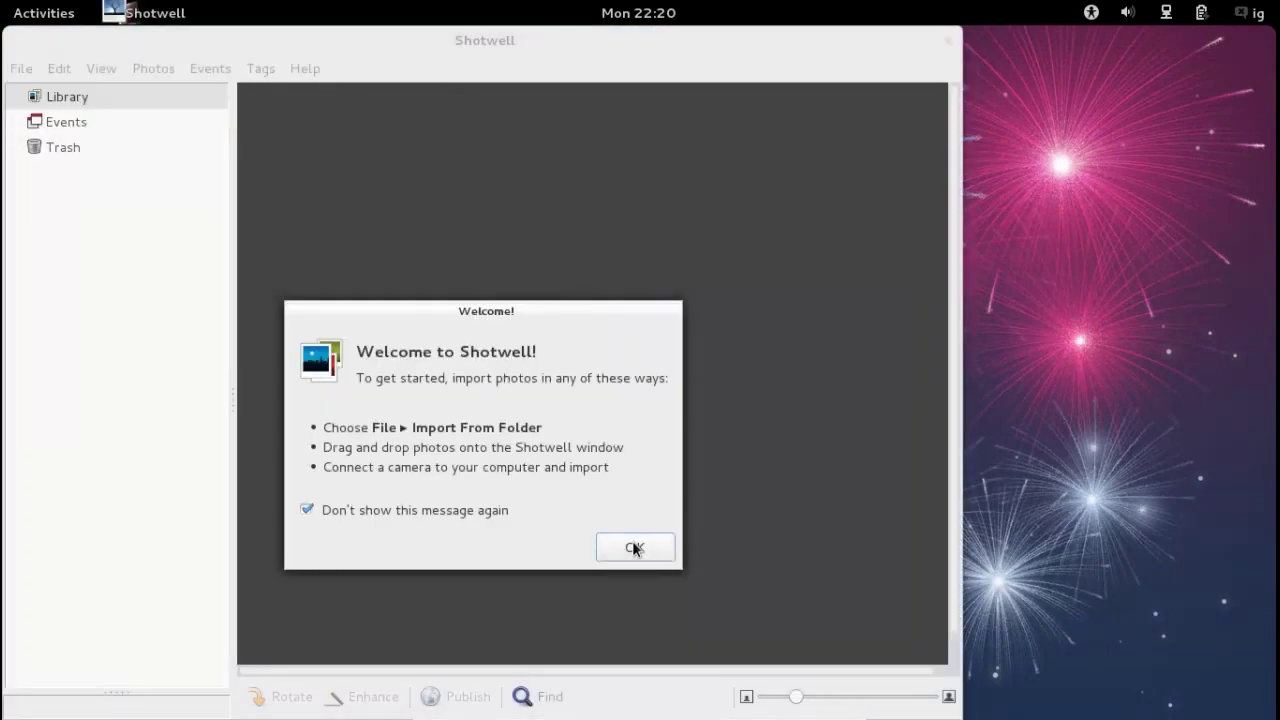
left_click(631, 545)
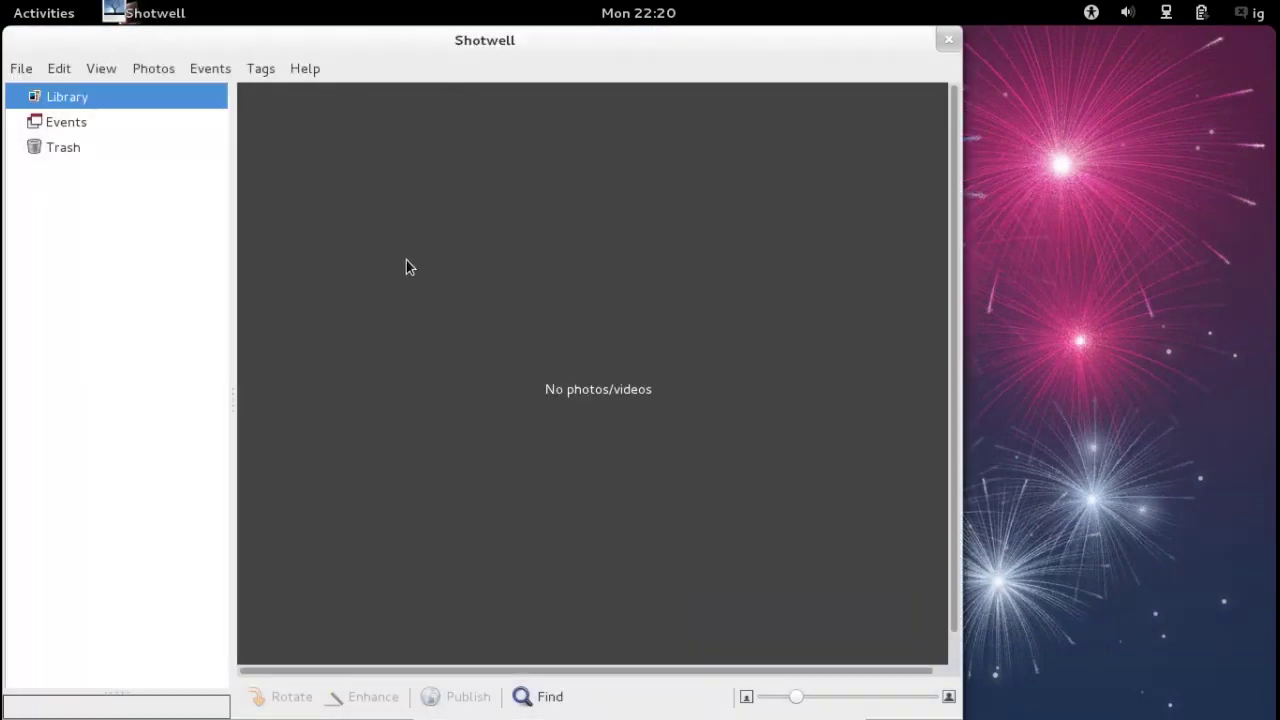
View Shotwell's About information and close the photo manager.
left_click(308, 68)
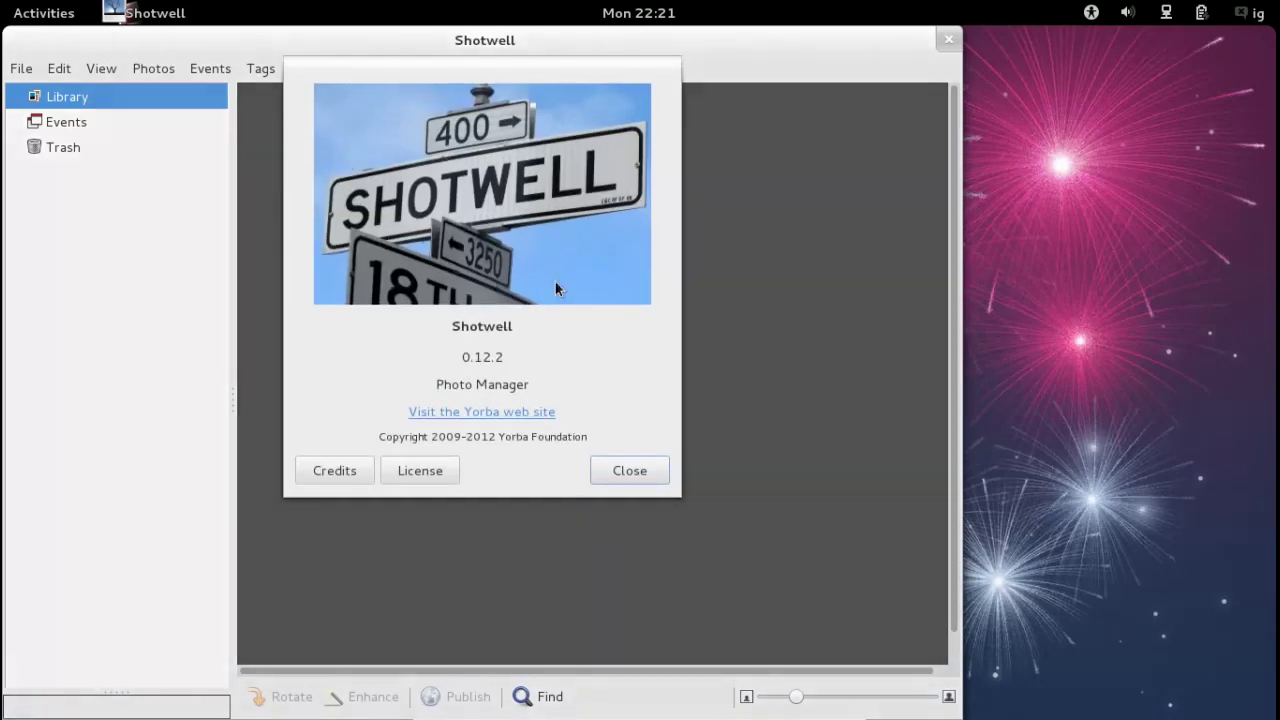
left_click(631, 474)
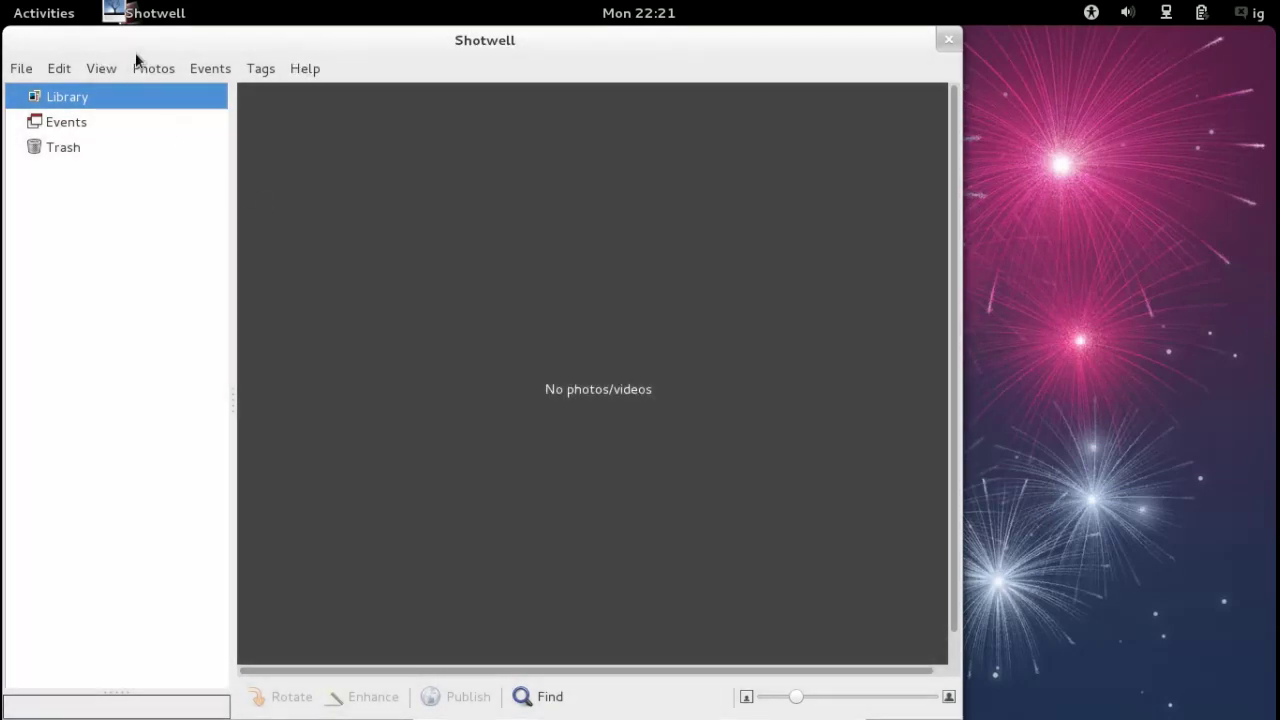
left_click(948, 41)
Search the installed applications for "add" and launch Add/Remove Software.
mouse_move(4, 4)
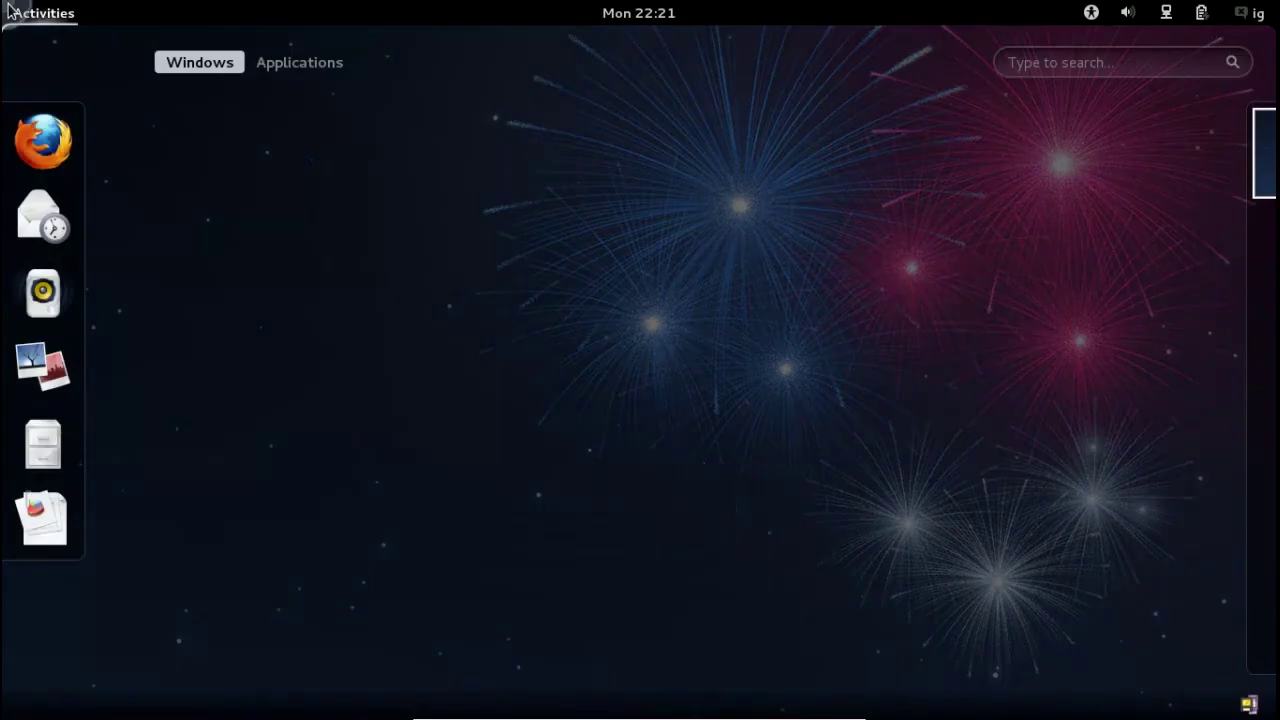
left_click(289, 70)
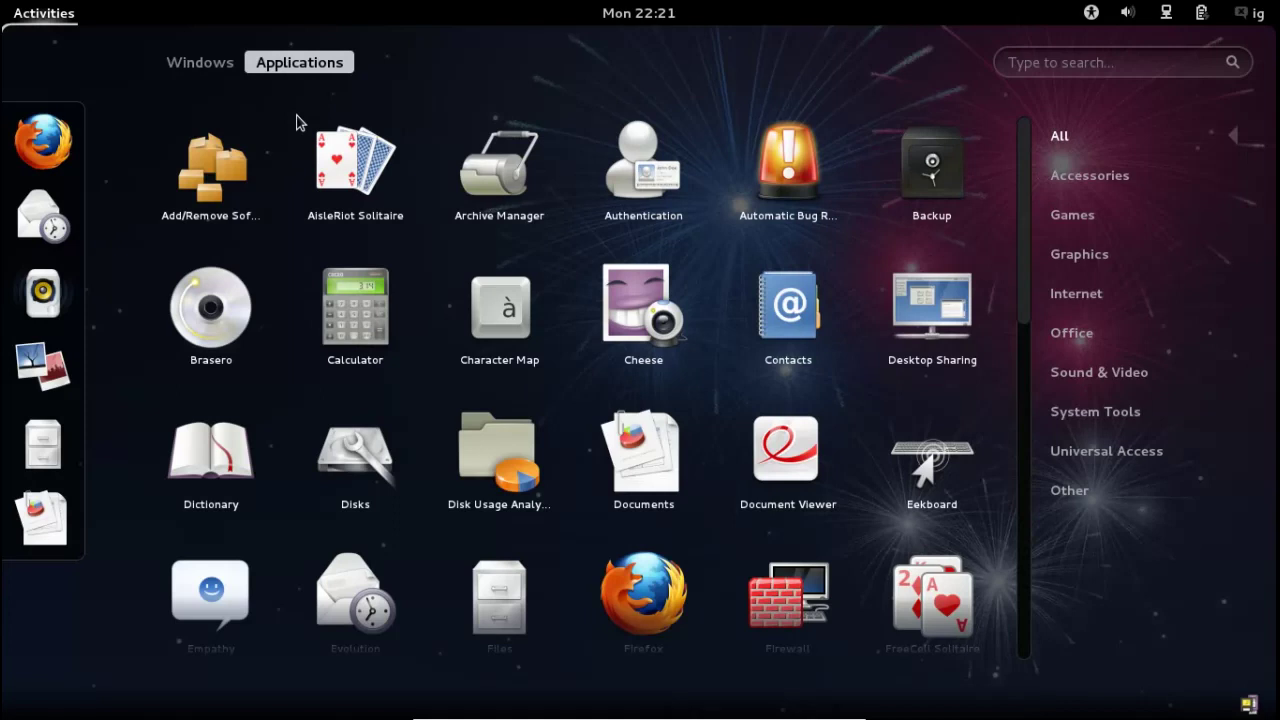
type("add")
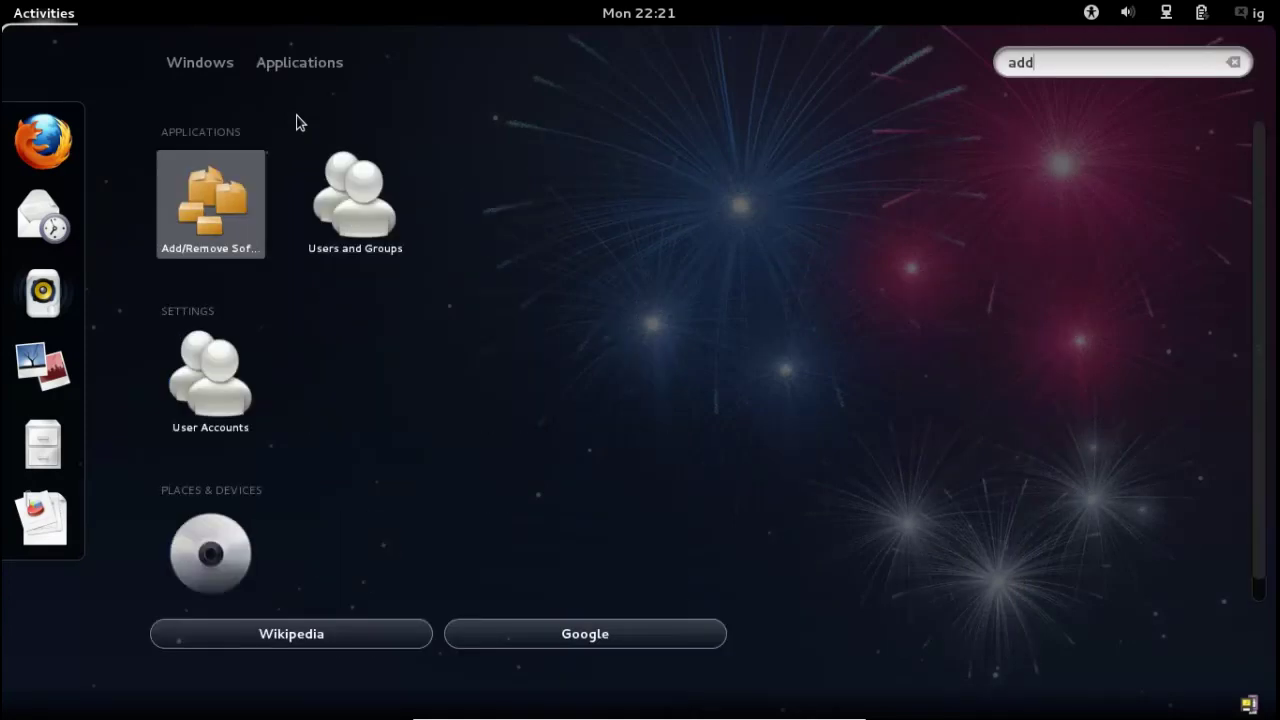
key("Return")
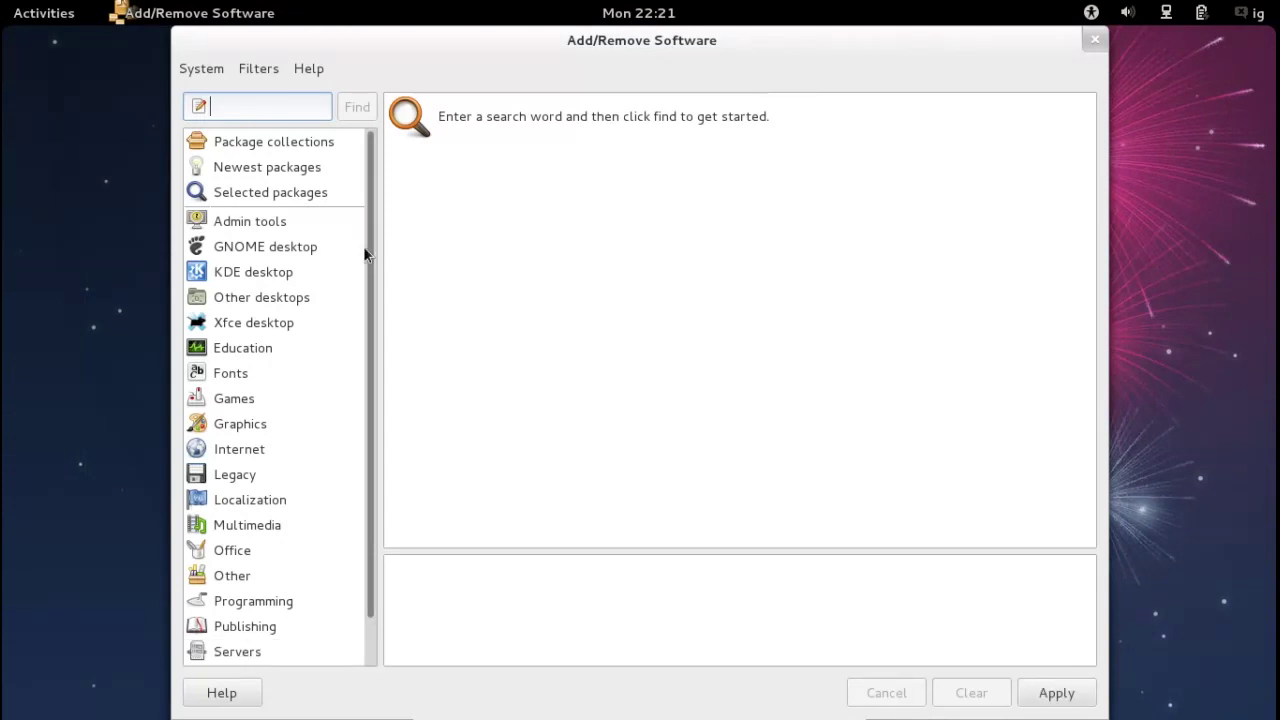
Search the available packages for "gimp 2.8" and look through the results from the start of the list.
scroll(371, 239, "down", 2)
scroll(367, 342, "up", 2)
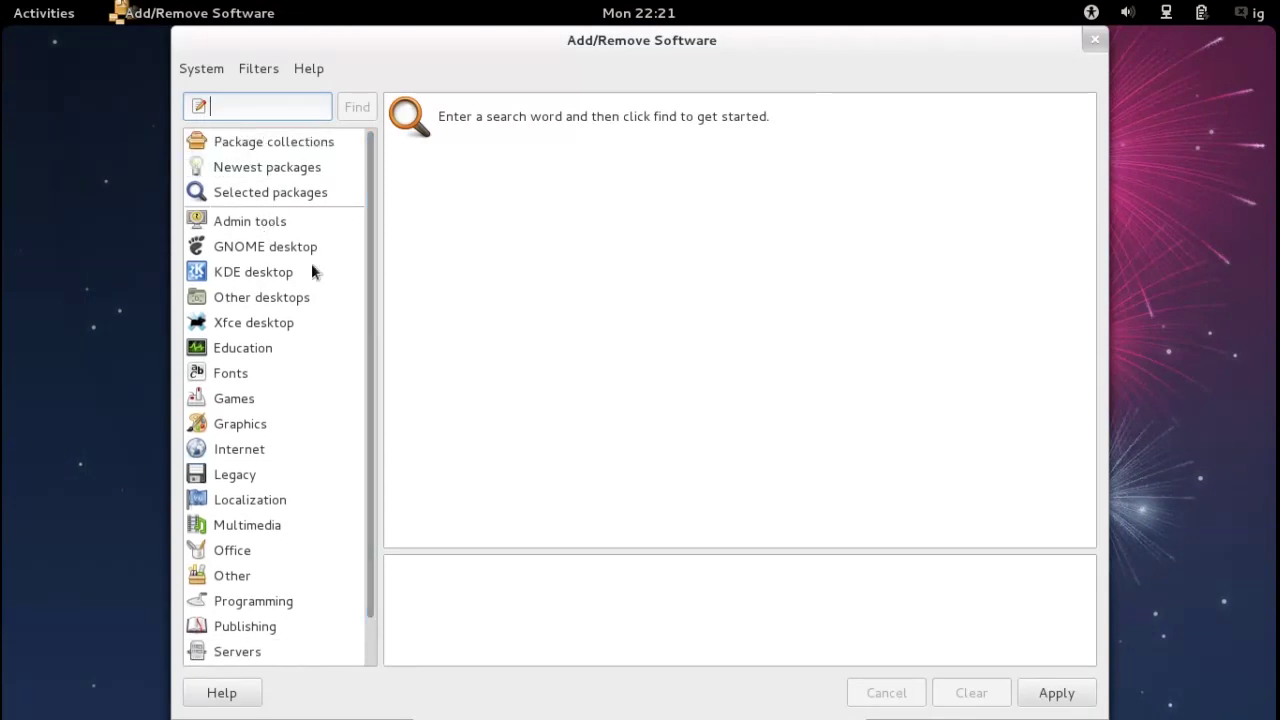
type("gimp")
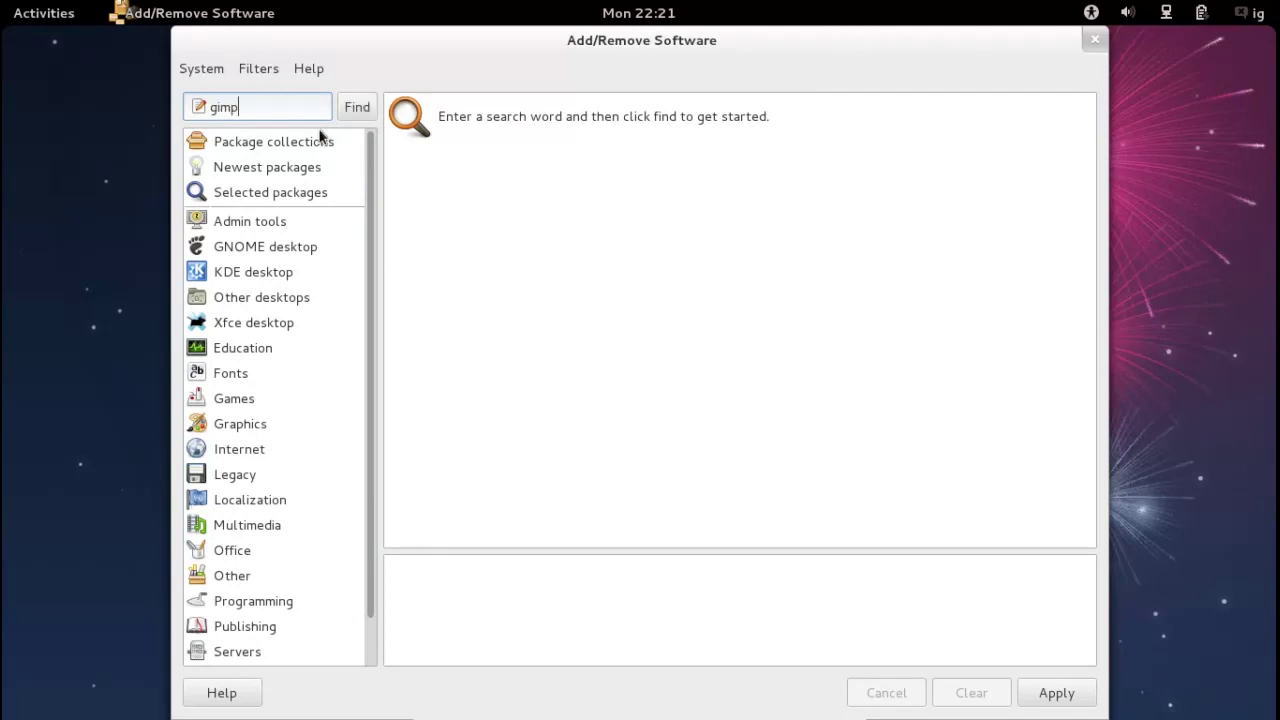
type(" 2.8")
key("Return")
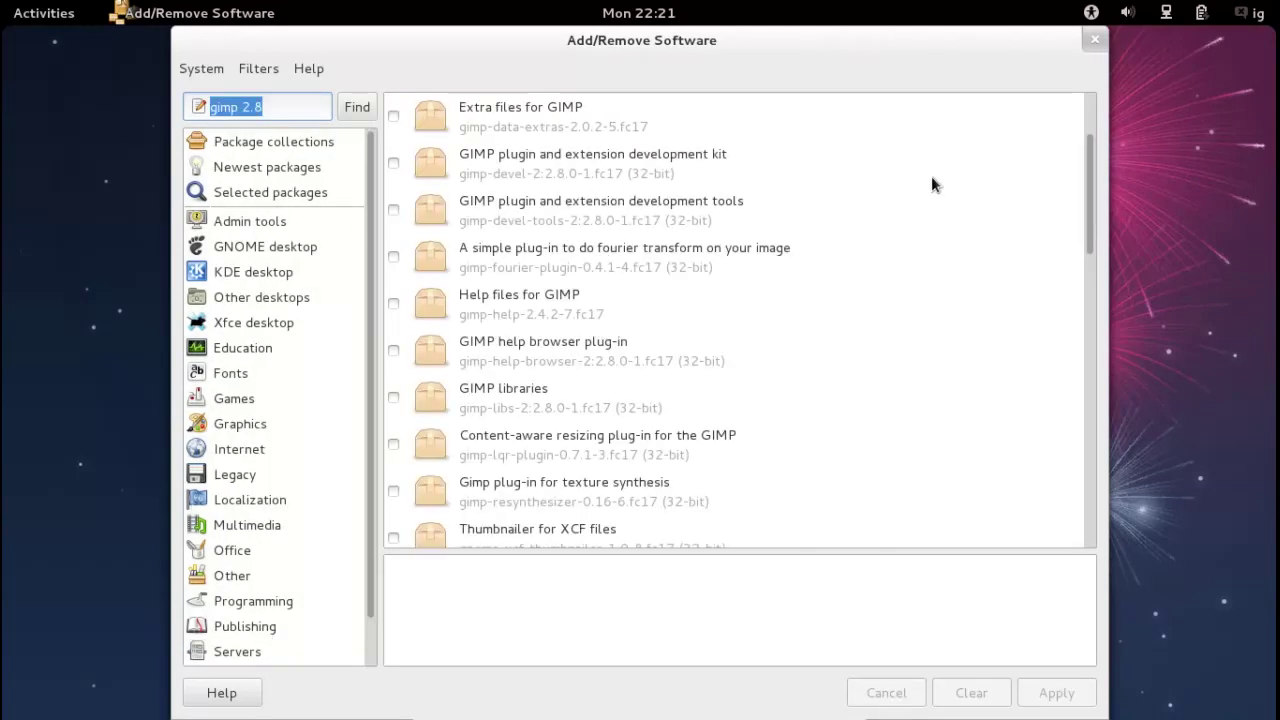
left_click_drag(1092, 182, 1108, 150)
left_click_drag(1091, 107, 1091, 107)
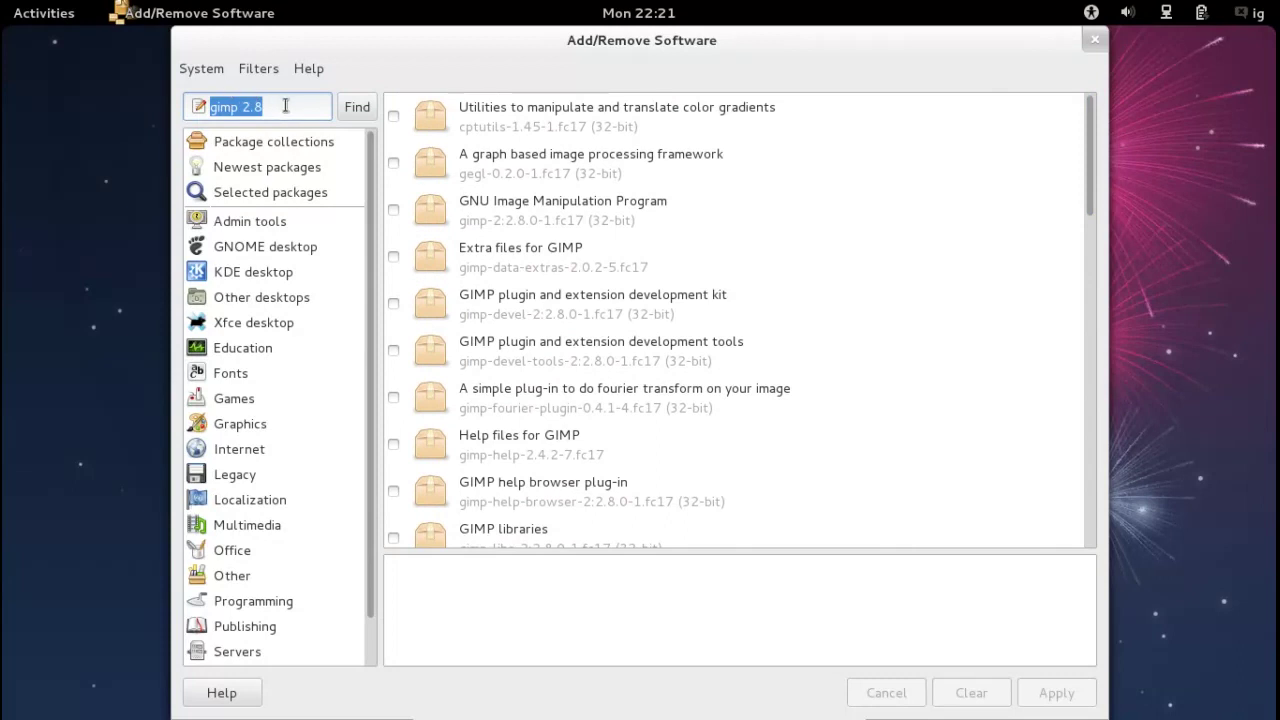
Clear the package search term, look through the software category list and close Add/Remove Software.
key("BackSpace")
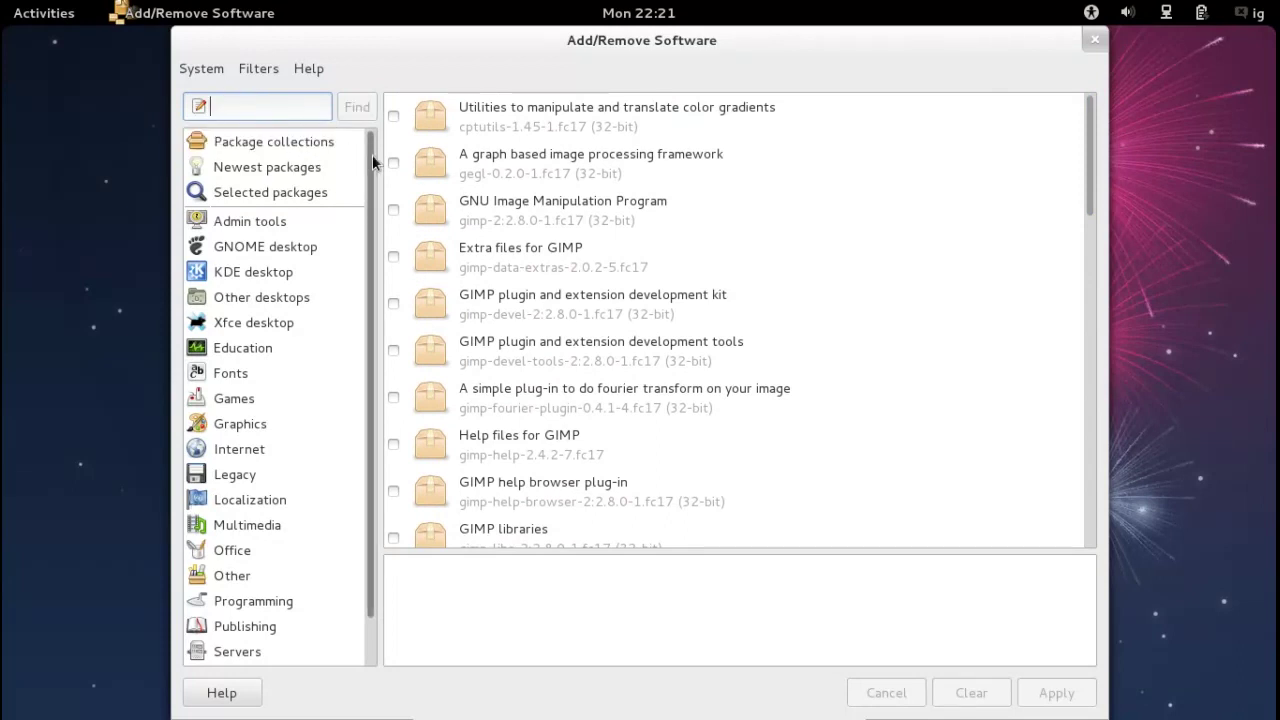
scroll(367, 187, "down", 1)
scroll(368, 150, "up", 1)
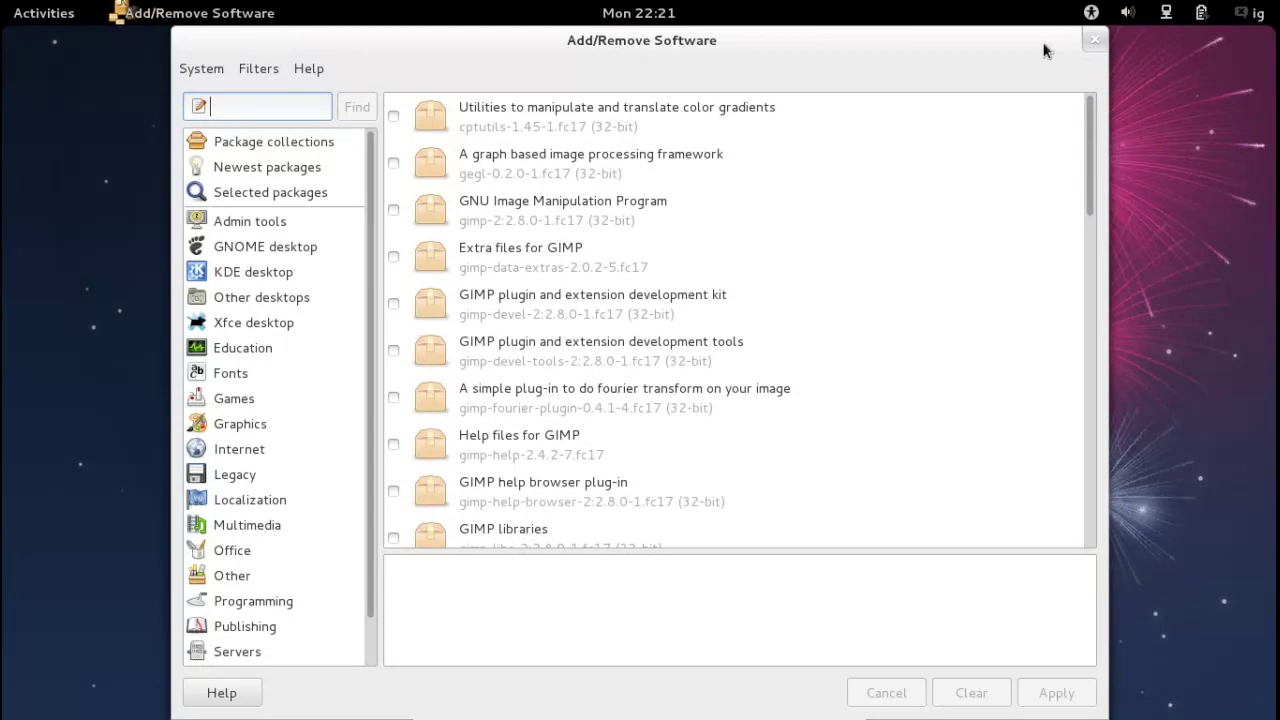
mouse_move(374, 70)
left_mouse_down()
mouse_move(413, 70)
mouse_move(352, 70)
left_mouse_up()
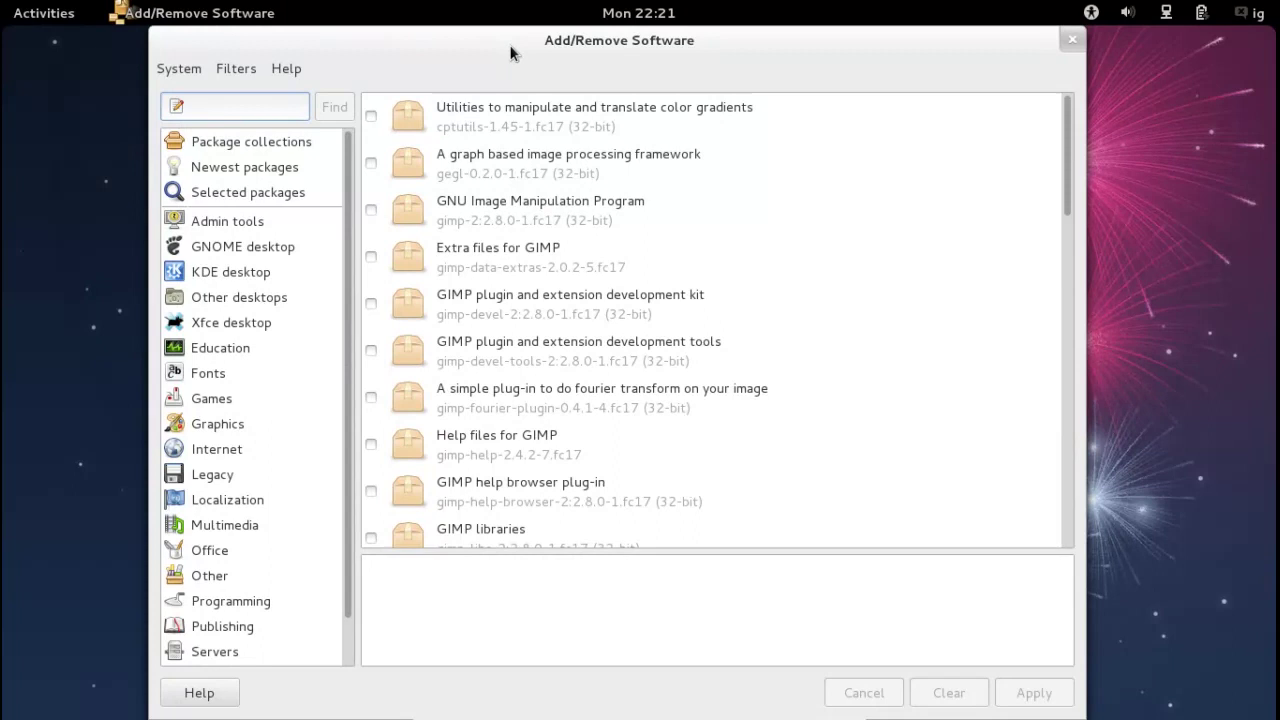
left_click_drag(514, 49, 555, 48)
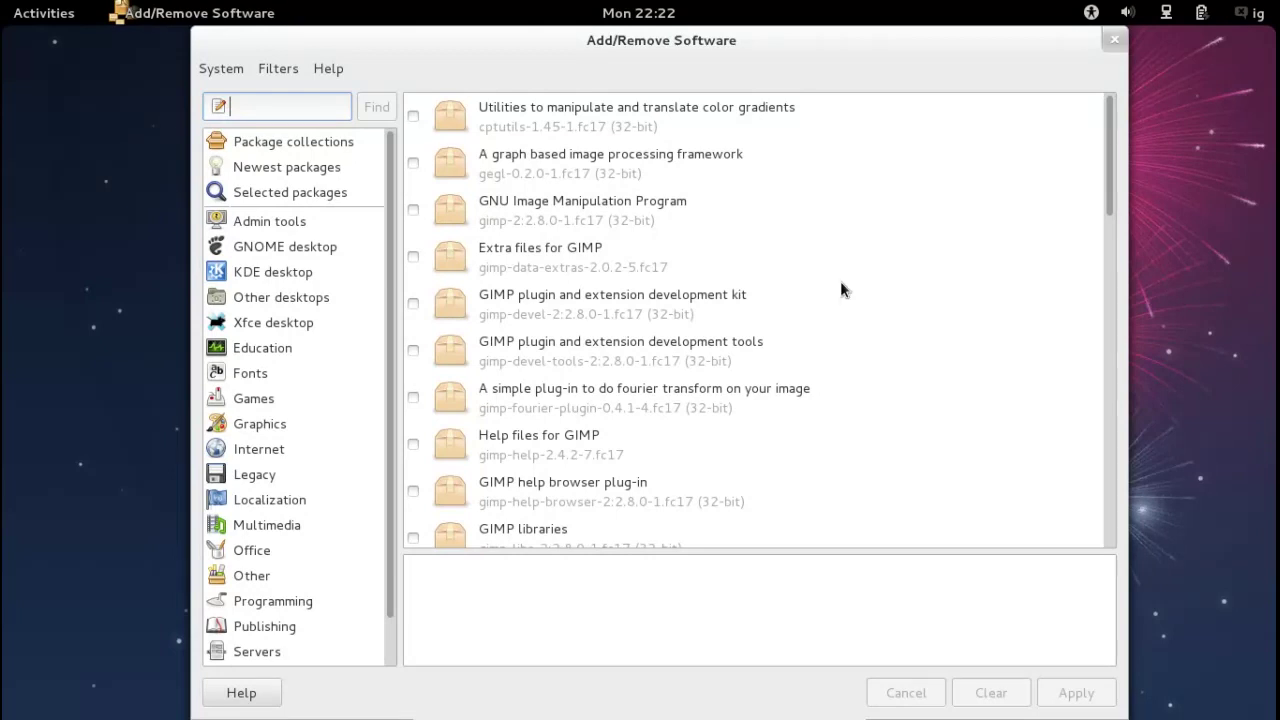
scroll(309, 286, "down", 1)
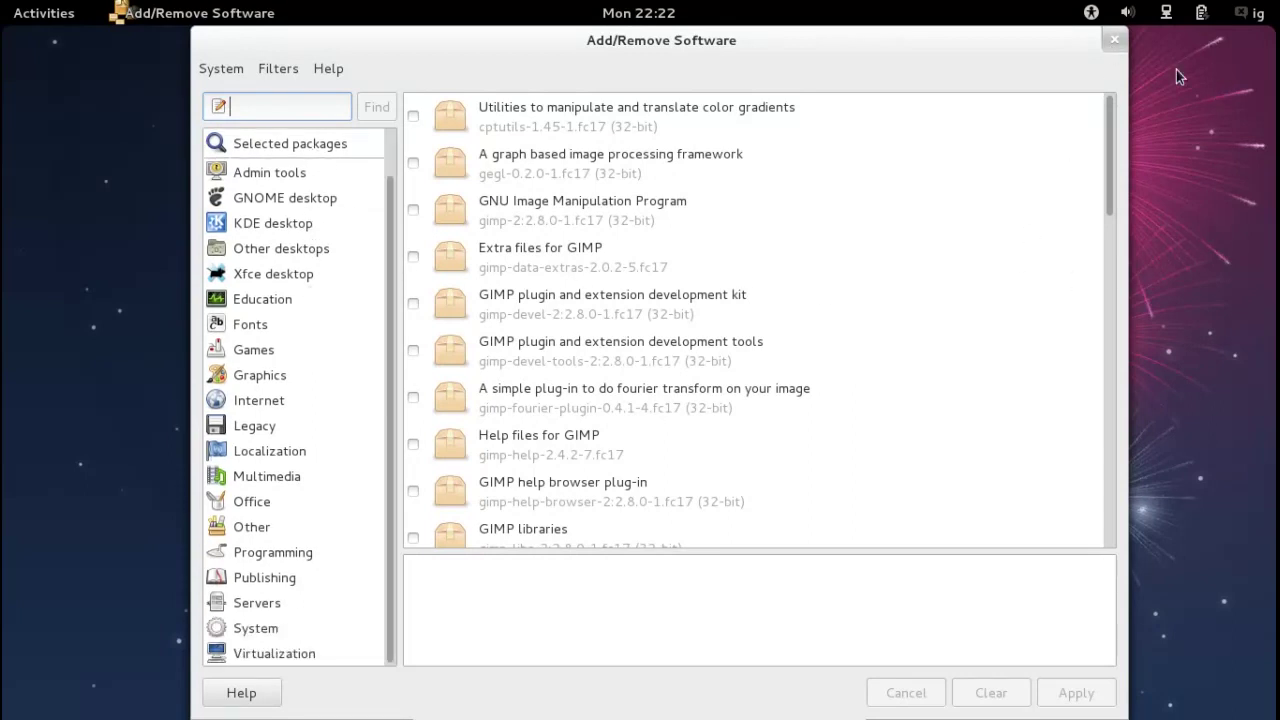
left_click(1115, 40)
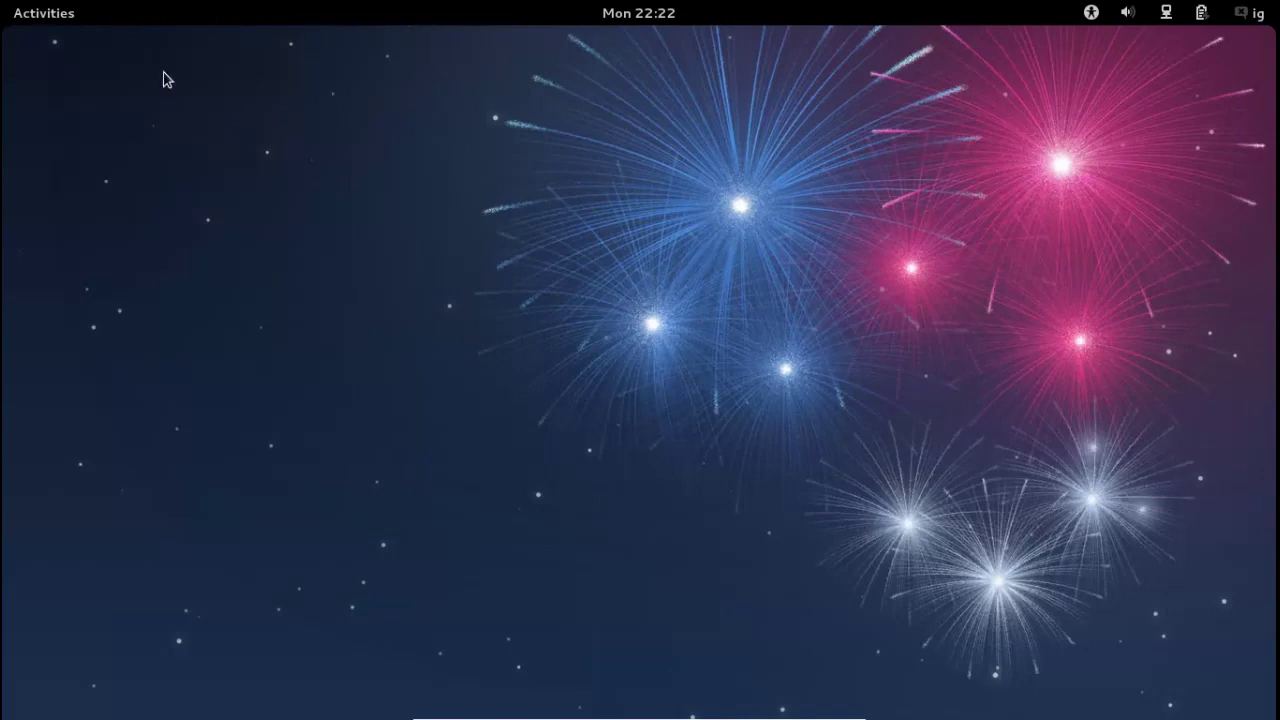
View the desktop's status menus from universal access through battery to the user menu, and dismiss them.
left_click(1091, 12)
mouse_move(1183, 20)
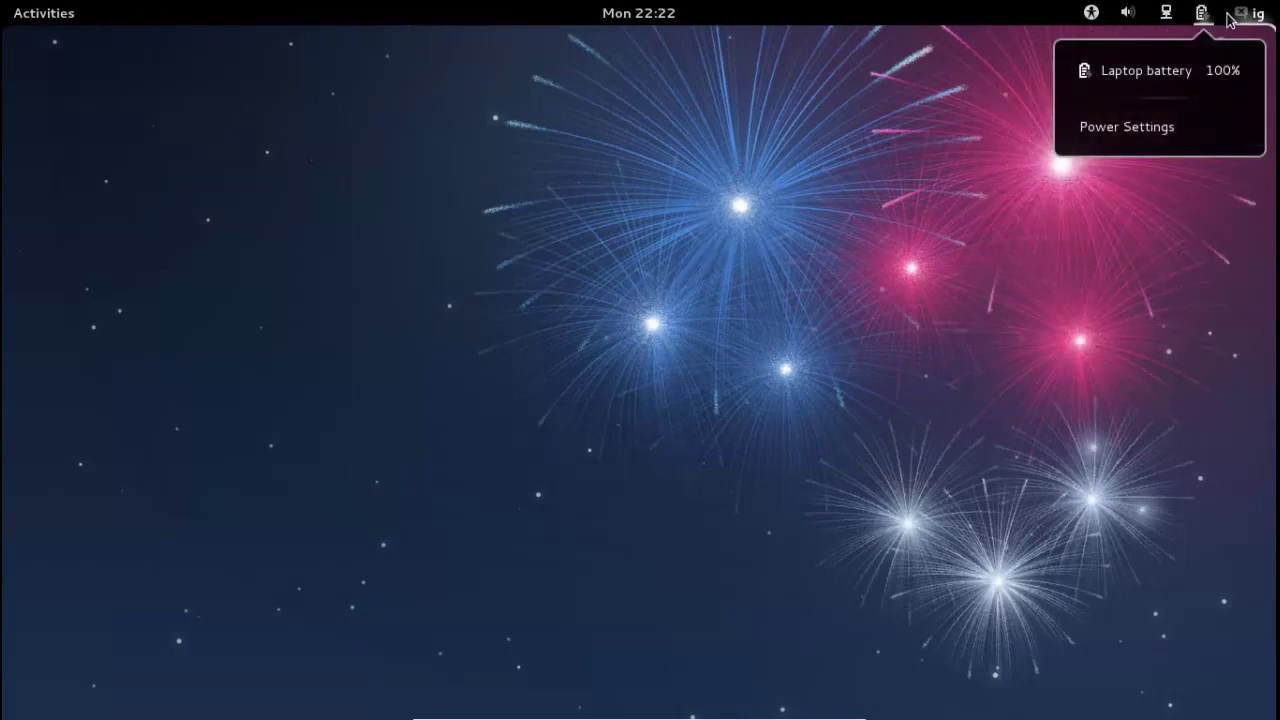
mouse_move(1226, 18)
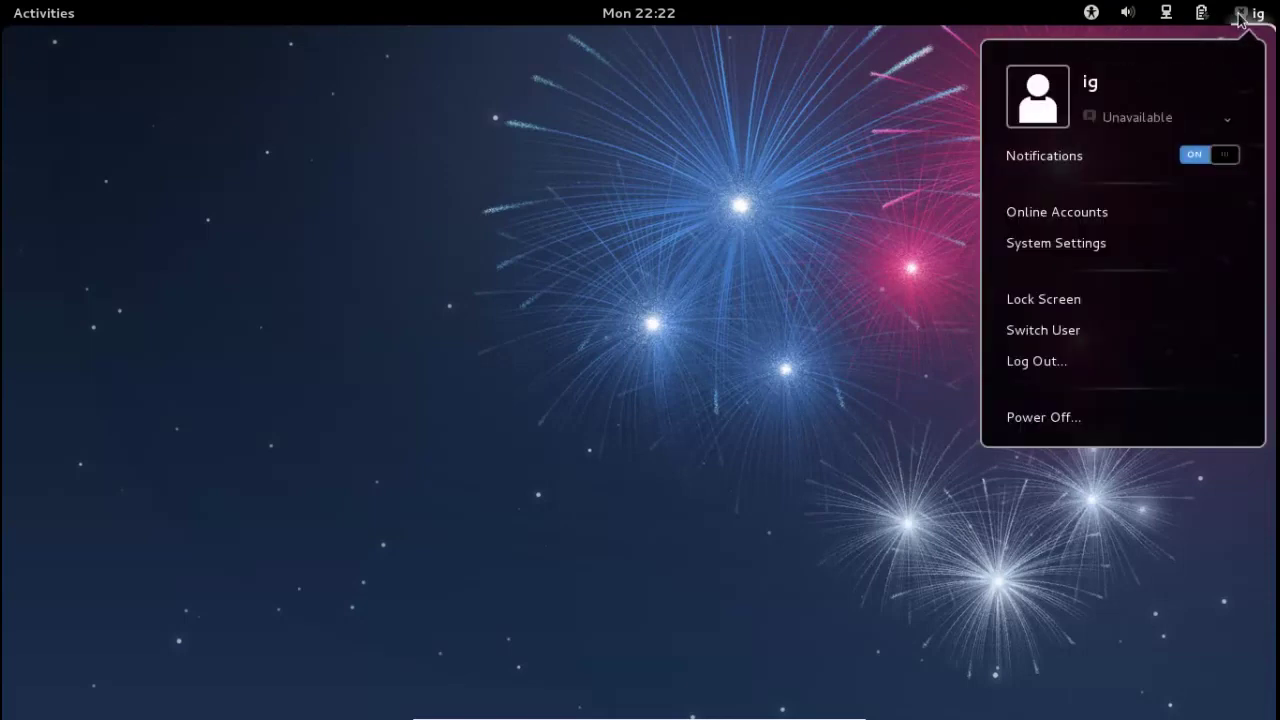
left_click(693, 161)
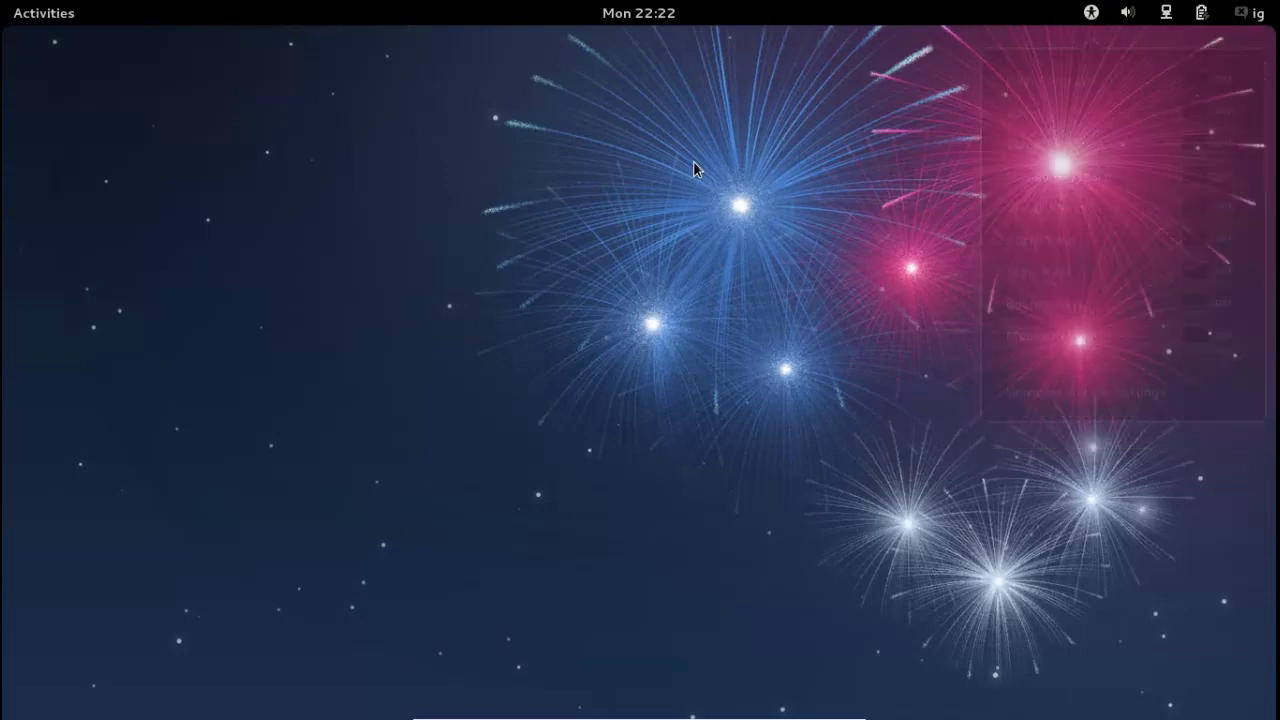
Browse the full list of installed applications and launch System Monitor.
left_click(52, 13)
left_click(280, 64)
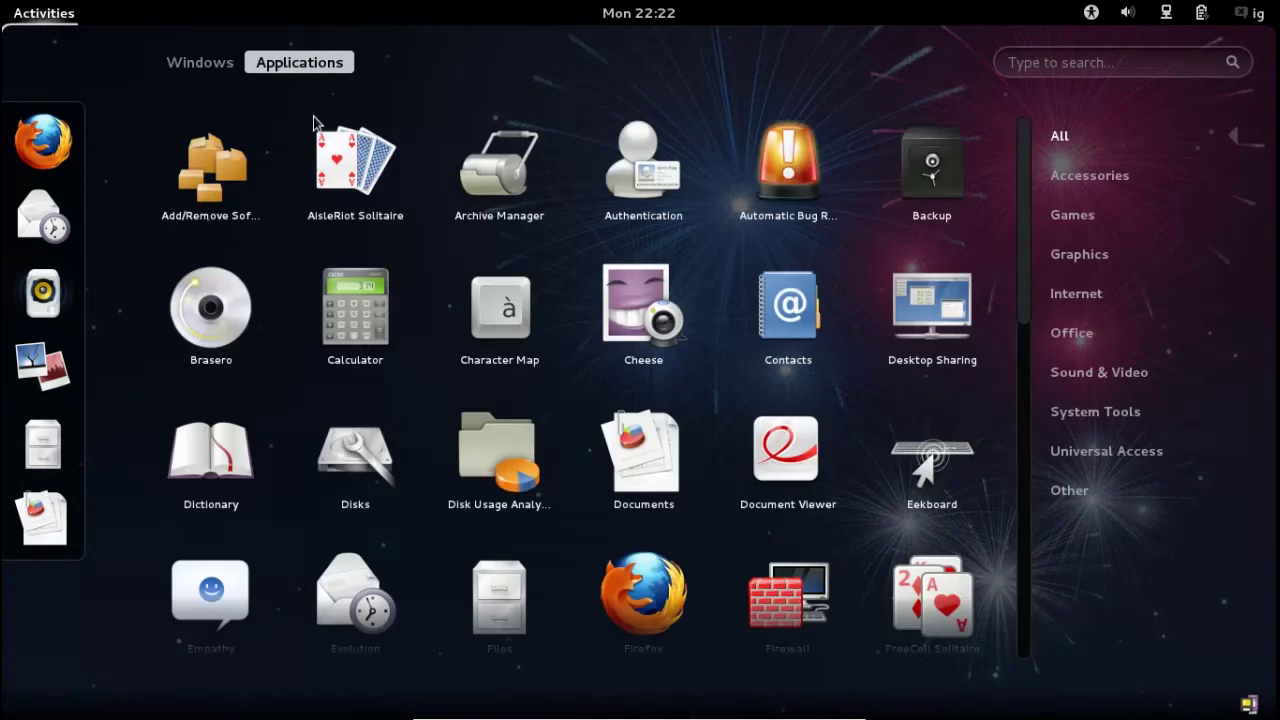
scroll(728, 284, "down", 10)
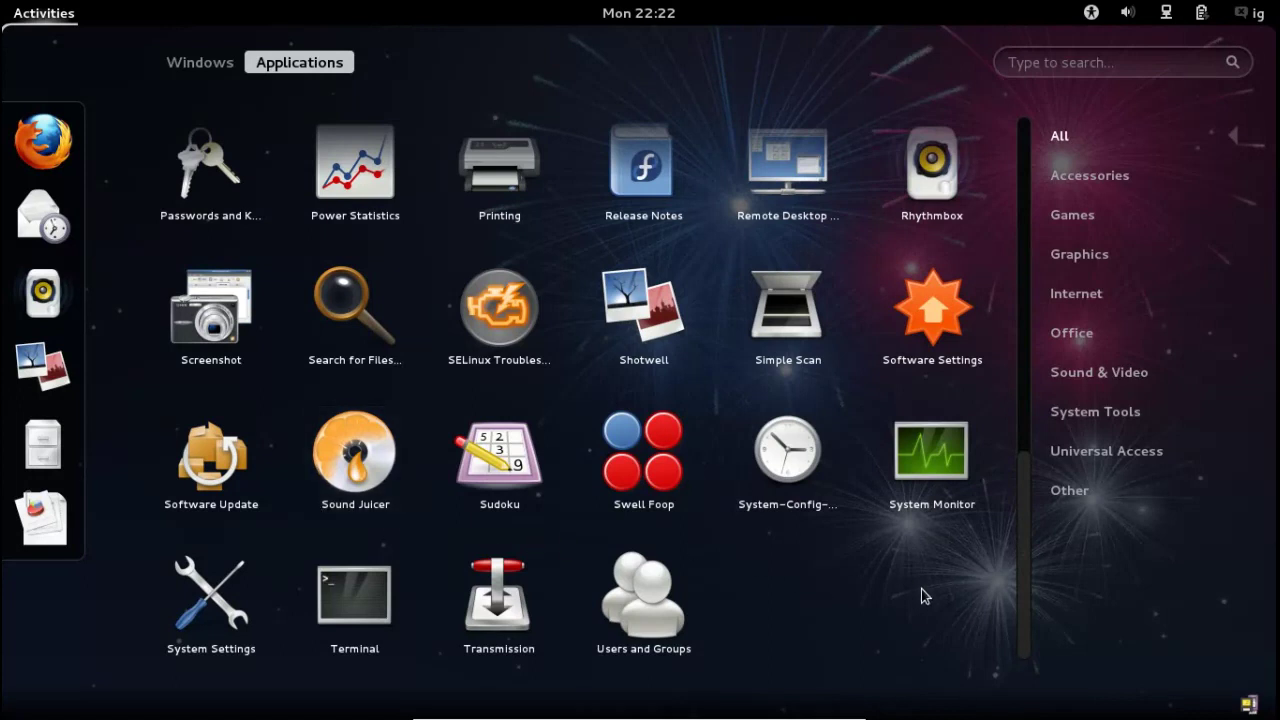
scroll(922, 596, "up", 1)
scroll(922, 596, "up", 8)
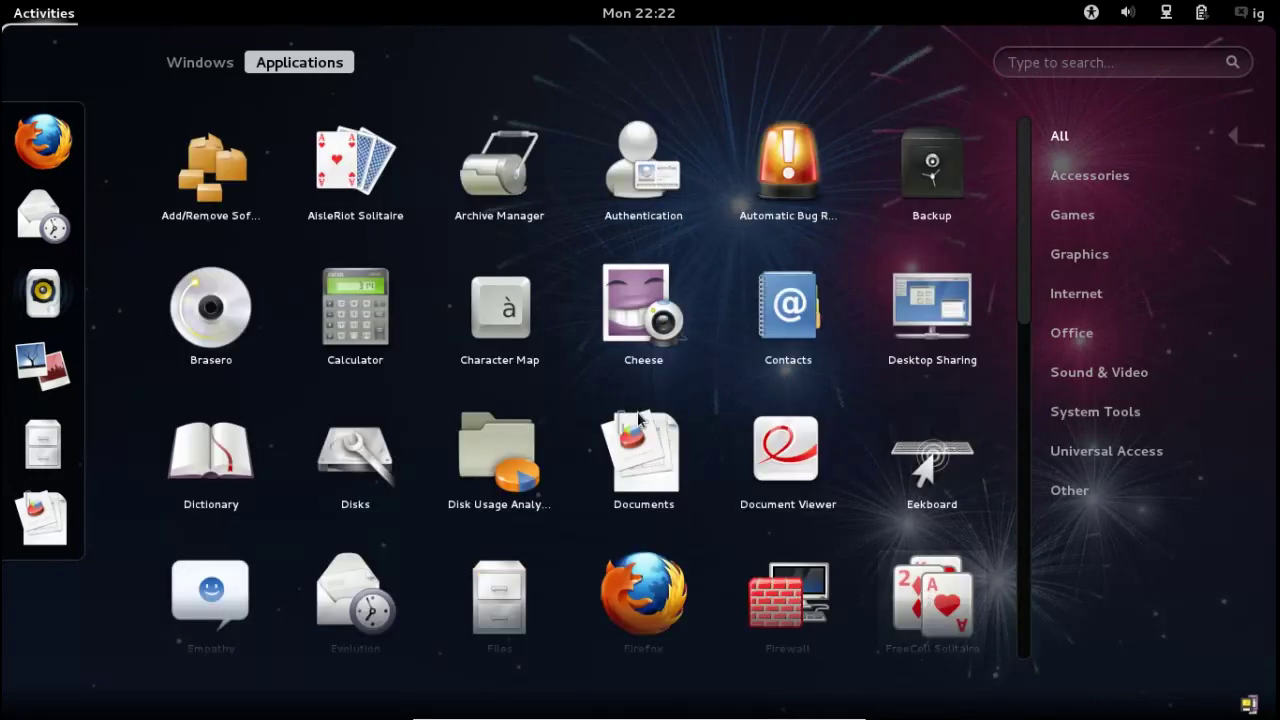
scroll(528, 400, "down", 10)
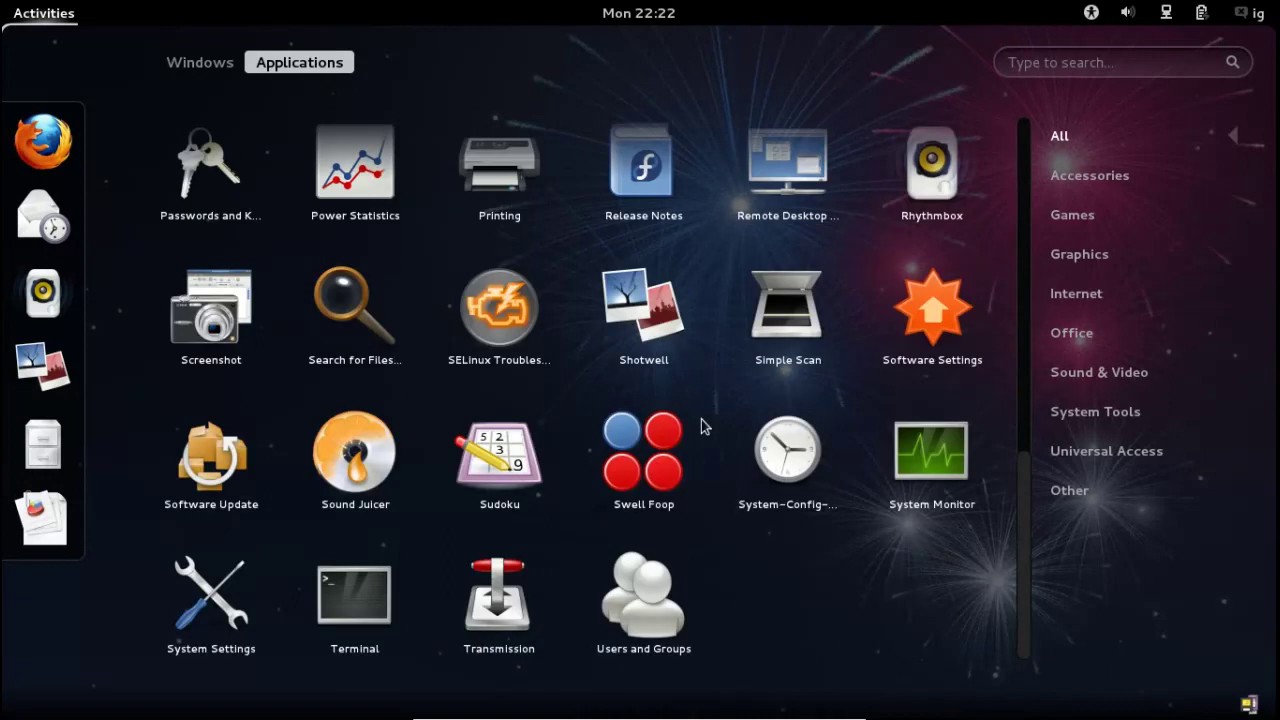
left_click(901, 492)
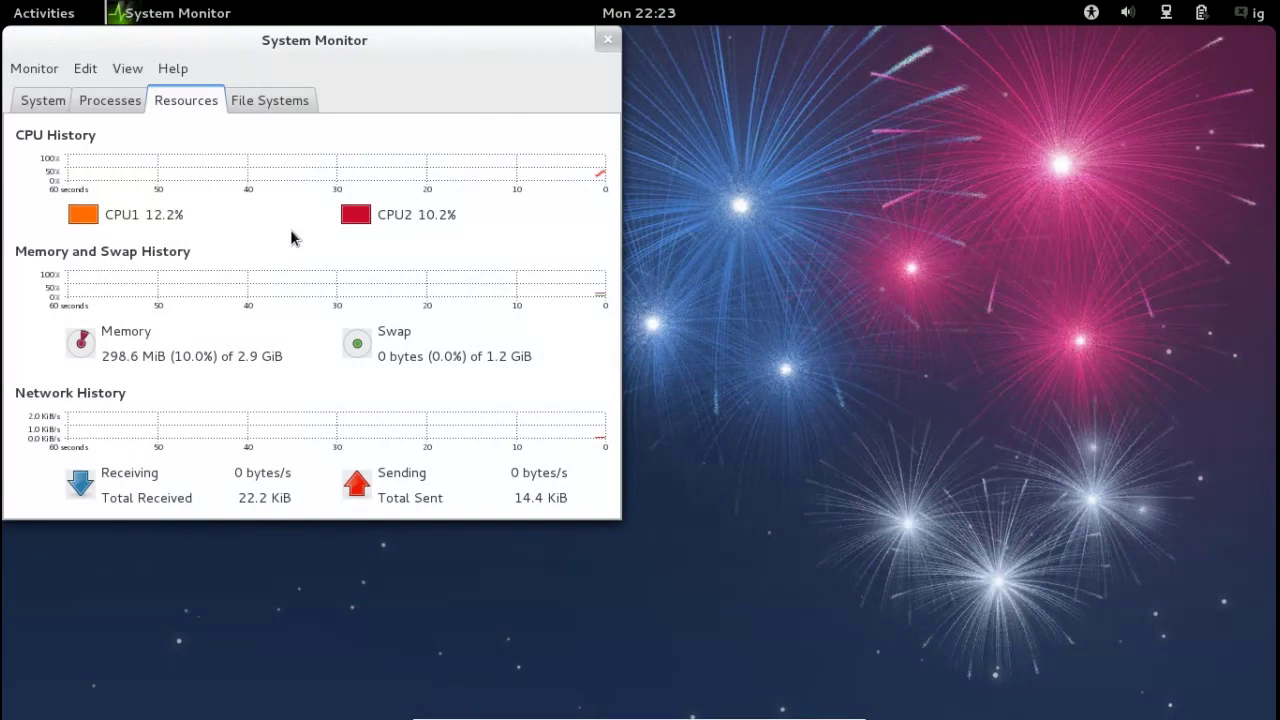
Move the System Monitor window away from the screen corner to view its resource graphs, and close it.
left_click_drag(345, 42, 550, 106)
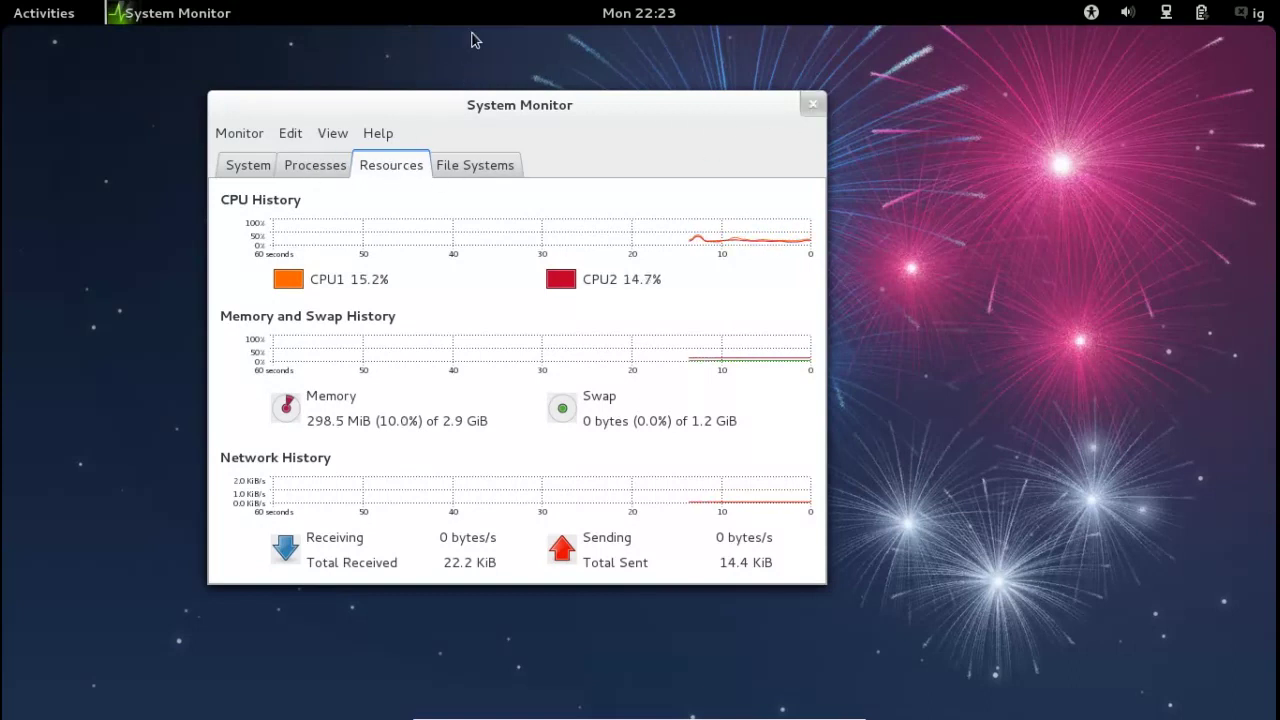
left_click(812, 104)
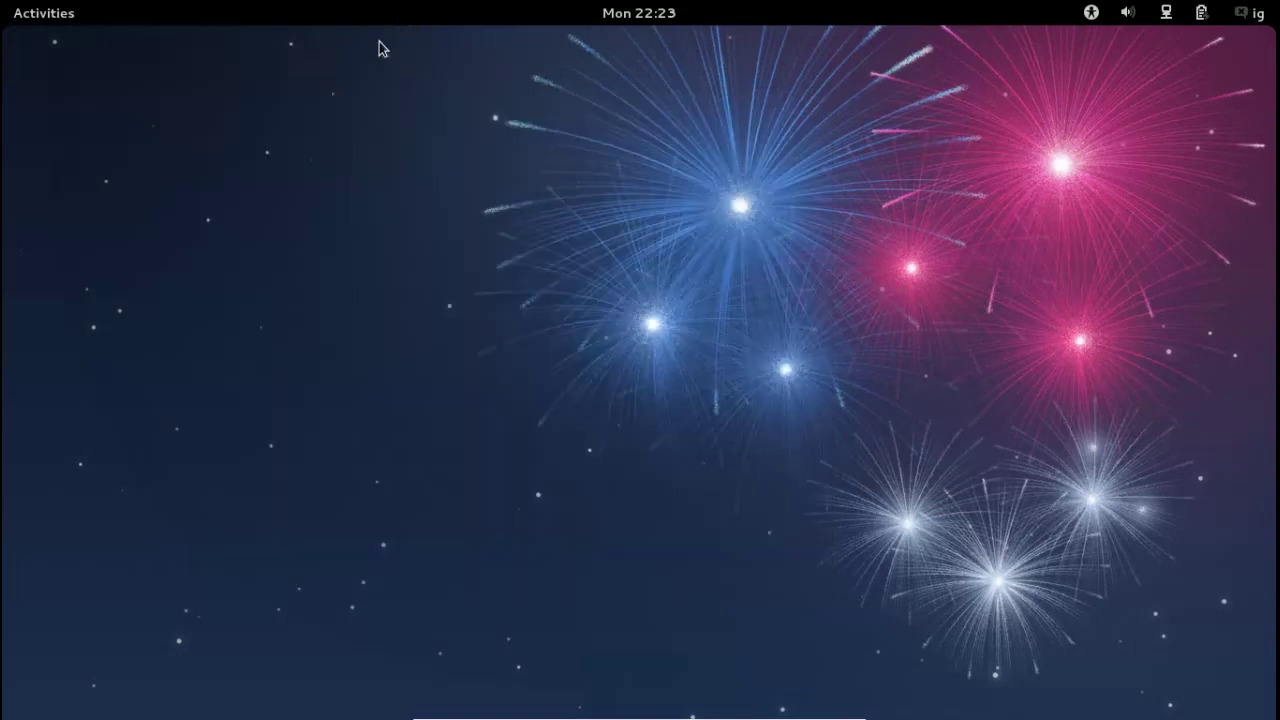
Look through all installed applications once more from start to end and return to the empty desktop.
left_click(50, 12)
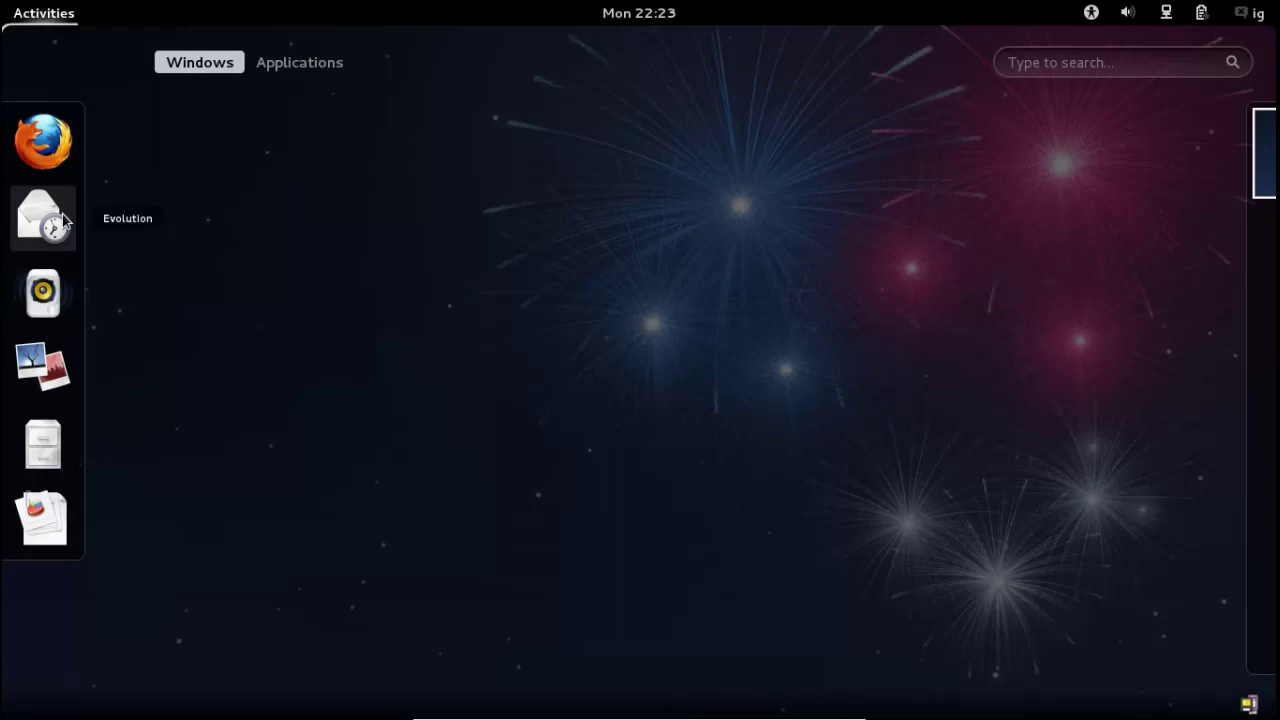
left_click(315, 68)
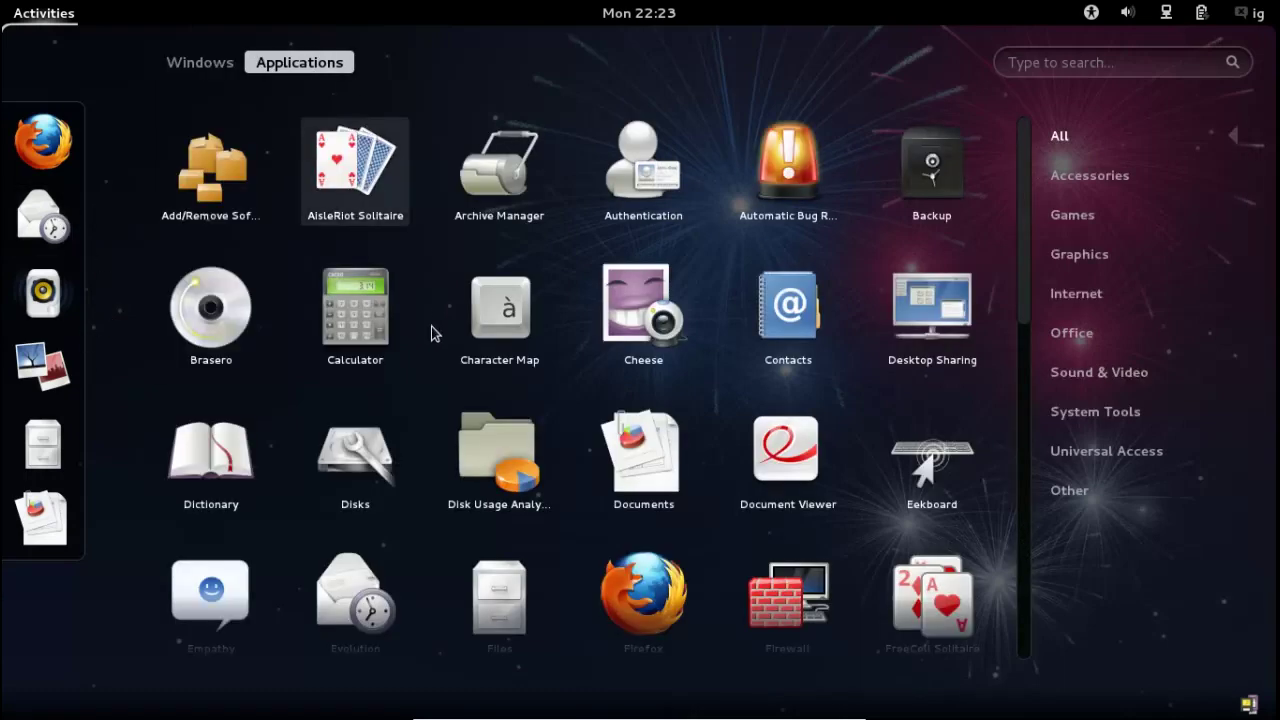
scroll(432, 333, "down", 10)
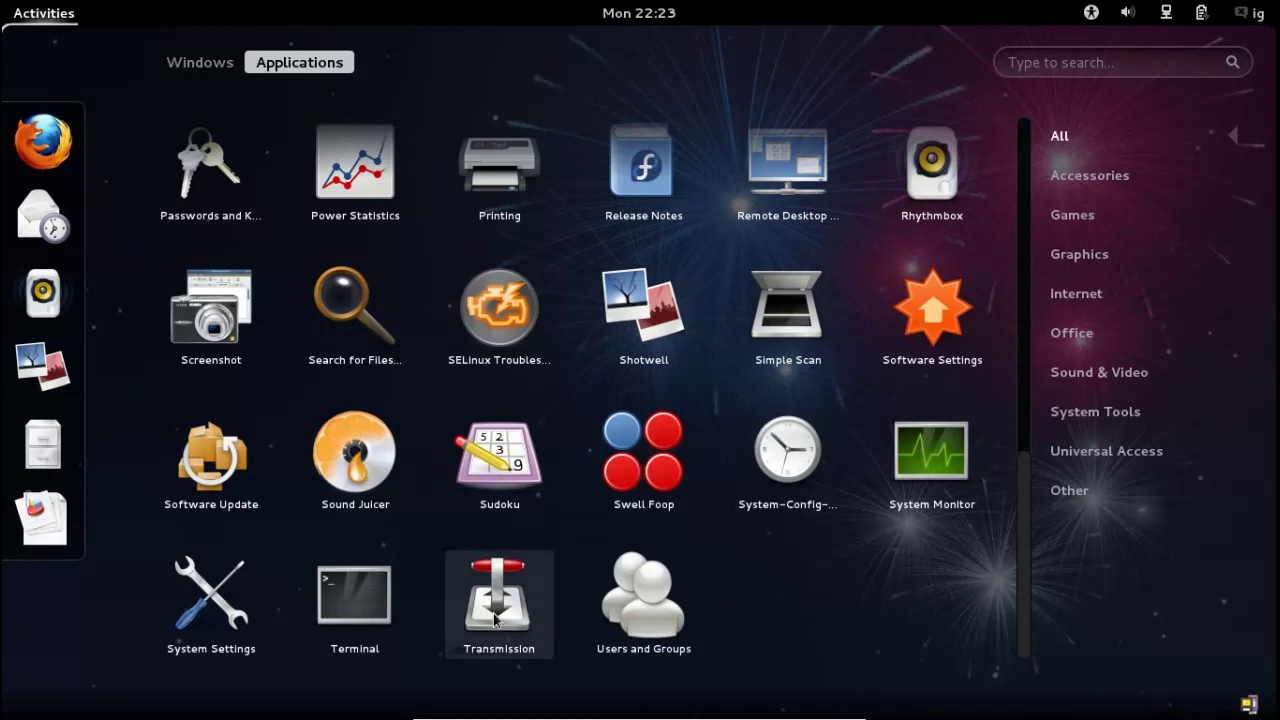
scroll(943, 610, "up", 10)
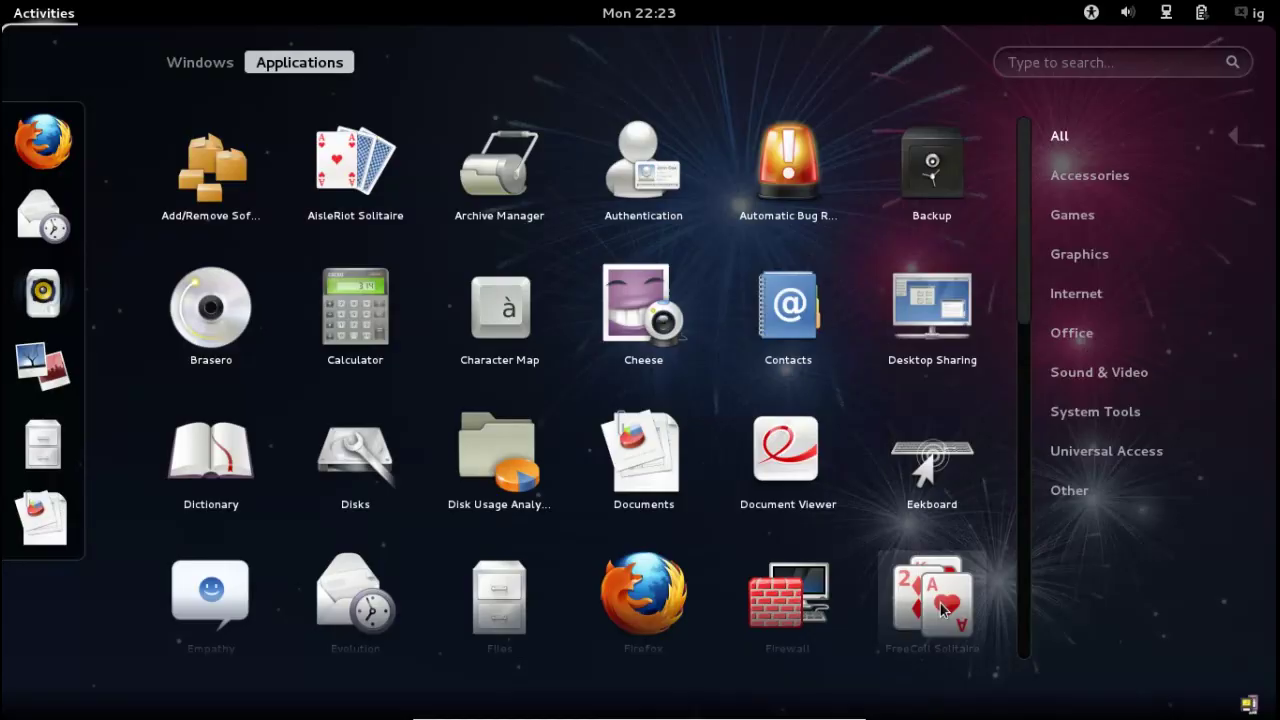
key("Escape")
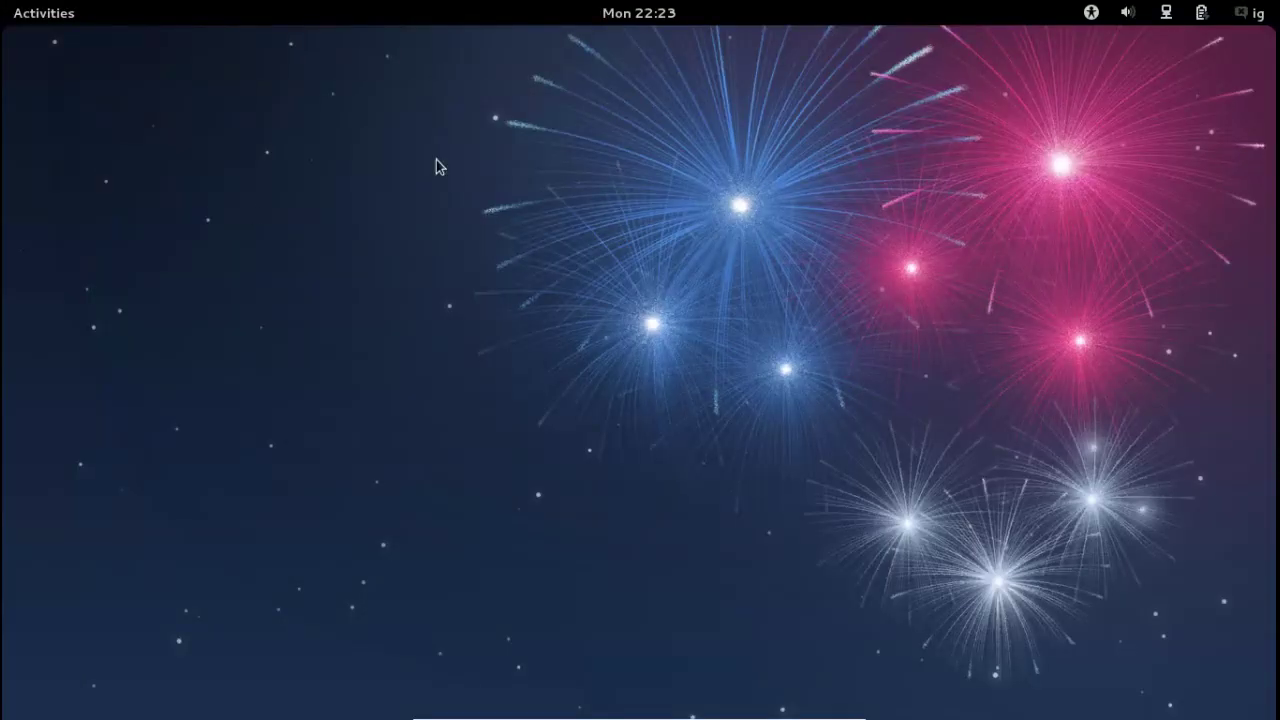